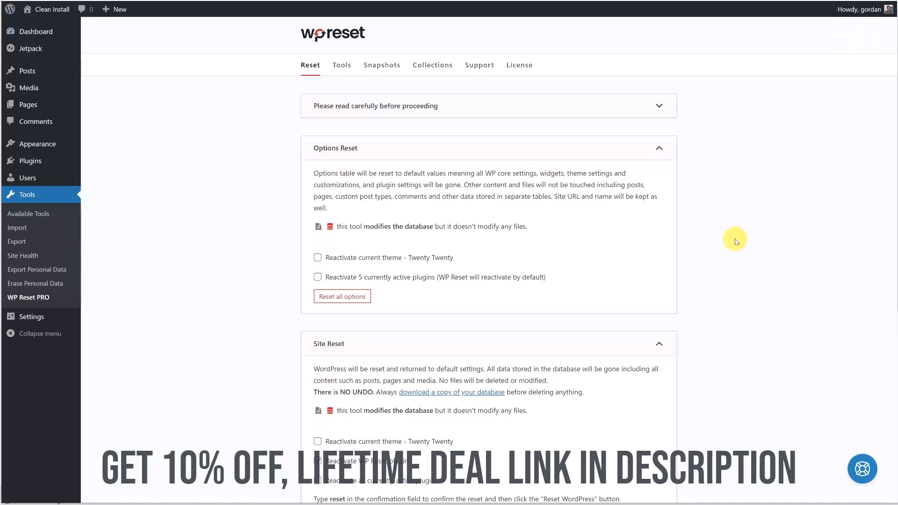
# - Examine the Options, Site and Nuclear reset tools and the table comparing what data each one deletes
pyautogui.scroll(-3, 735, 241)
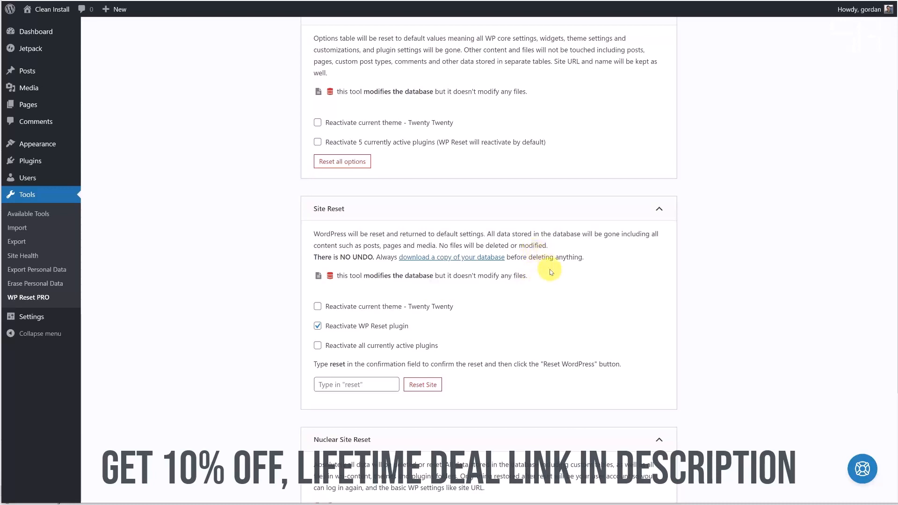
pyautogui.scroll(-3, 542, 267)
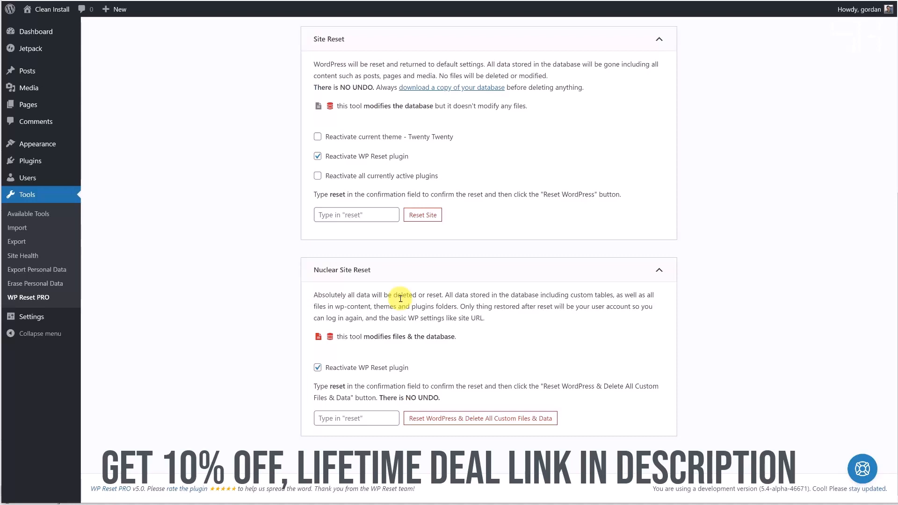
pyautogui.scroll(6, 401, 299)
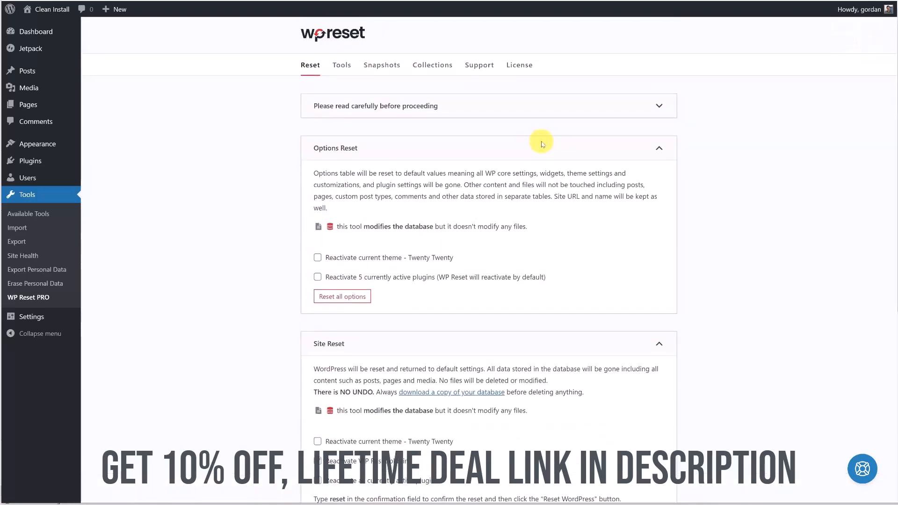
pyautogui.click(658, 106)
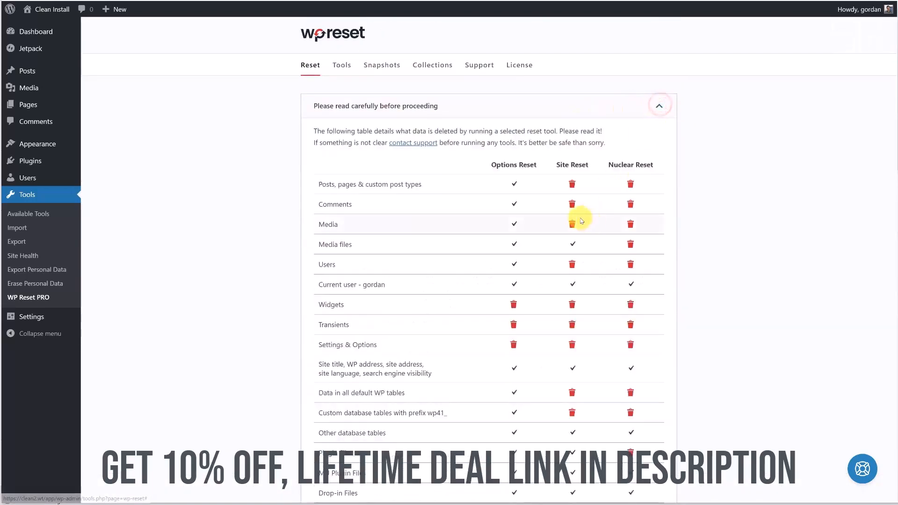
pyautogui.scroll(-1, 580, 220)
pyautogui.scroll(-1, 580, 221)
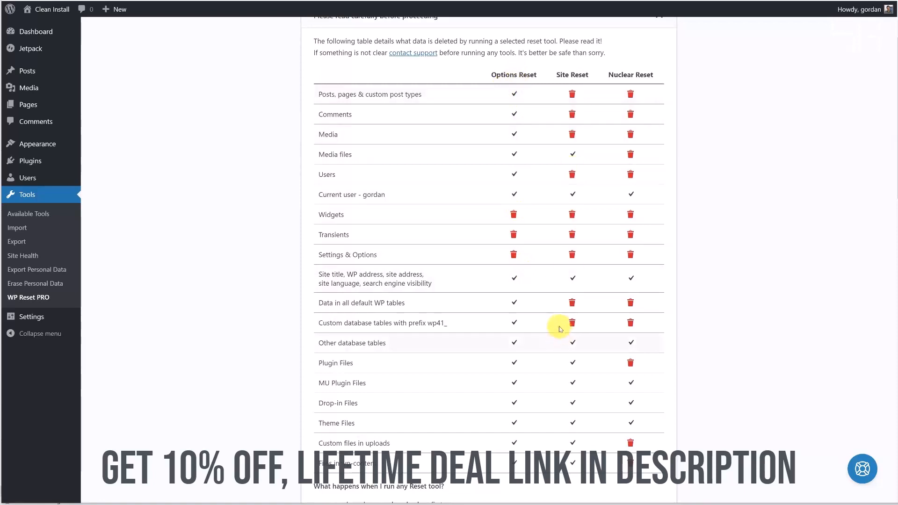
pyautogui.scroll(2, 560, 327)
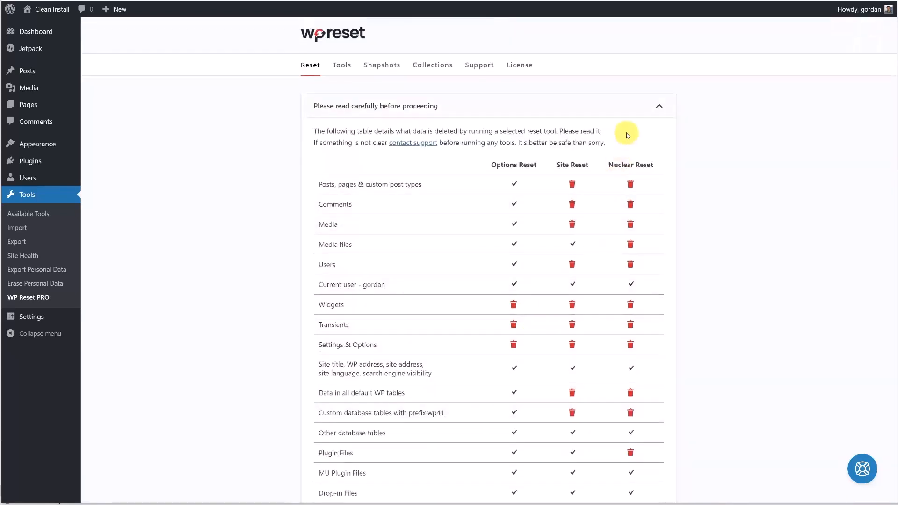
pyautogui.click(654, 108)
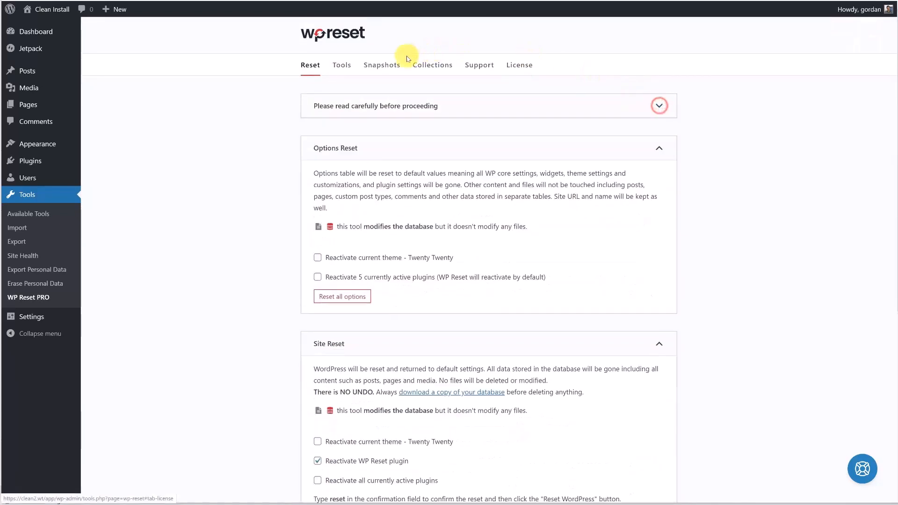
# - In the Delete Content tool, select Comments, Post type - Posts and Post type - Media as the content objects
pyautogui.click(347, 64)
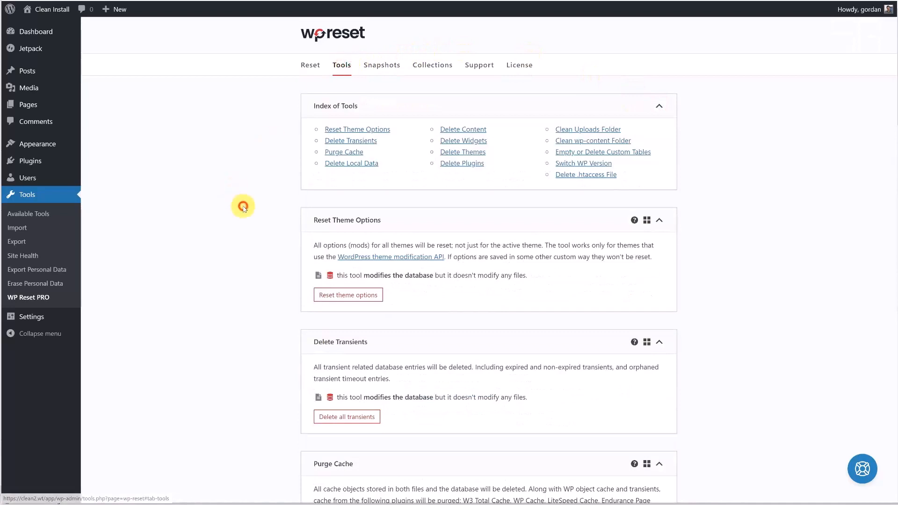
pyautogui.scroll(-2, 242, 206)
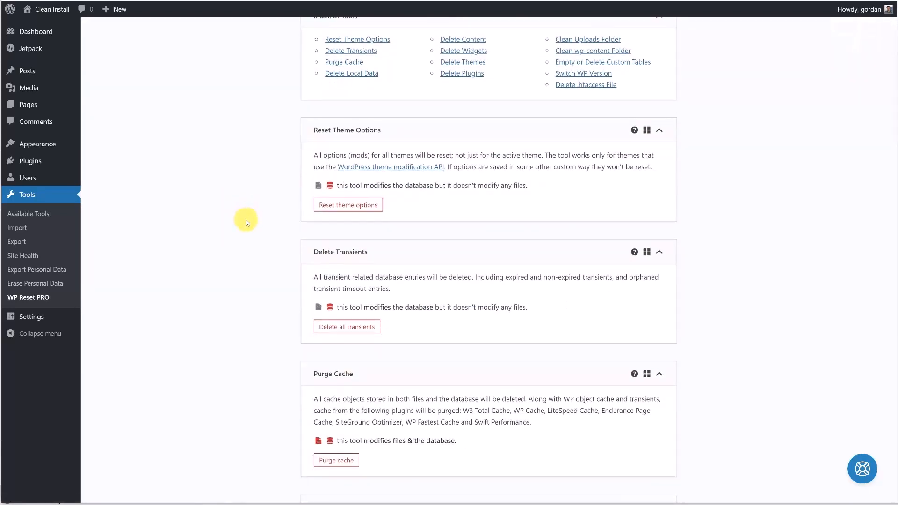
pyautogui.scroll(-7, 247, 224)
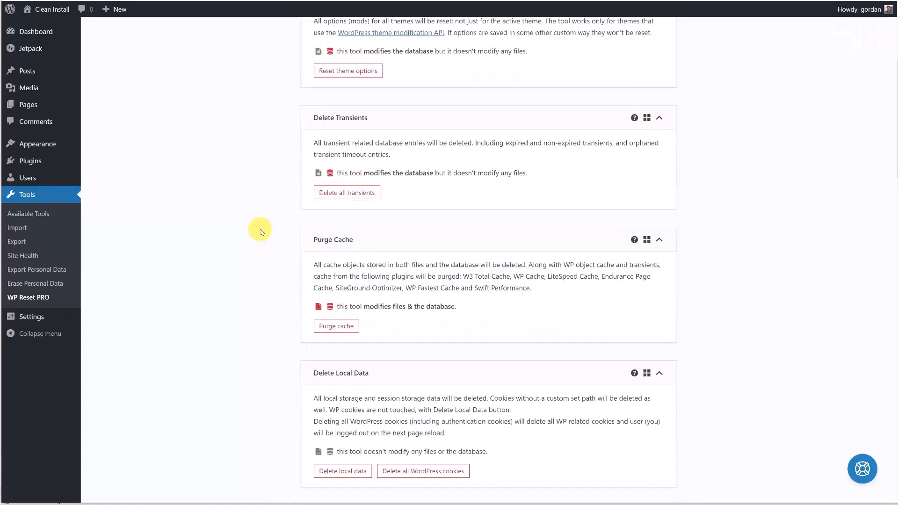
pyautogui.scroll(-4, 261, 232)
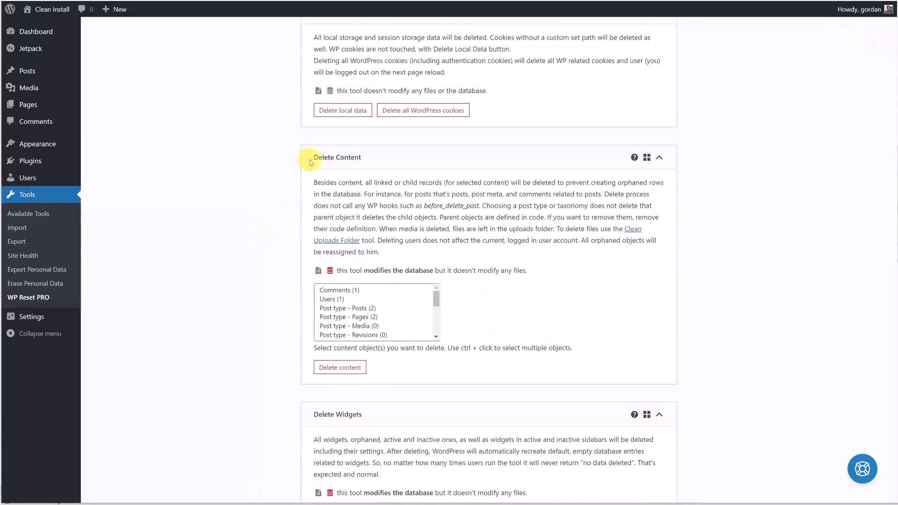
pyautogui.click(343, 294)
pyautogui.keyDown('ctrl'); pyautogui.click(336, 308); pyautogui.keyUp('ctrl')
pyautogui.keyDown('ctrl'); pyautogui.click(330, 326); pyautogui.keyUp('ctrl')
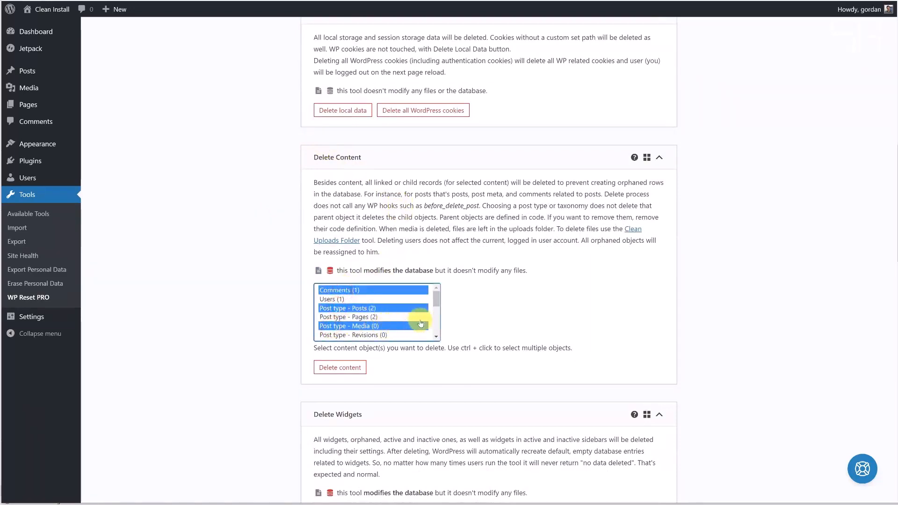
pyautogui.click(466, 297)
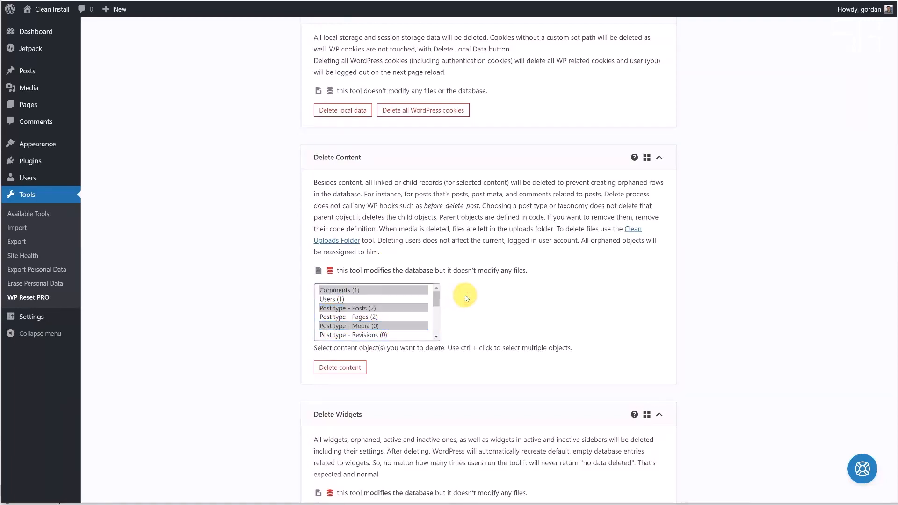
# - Examine the tools for deleting widgets, themes and plugins, cleaning the uploads and wp-content folders, and emptying custom tables
pyautogui.scroll(-8, 206, 260)
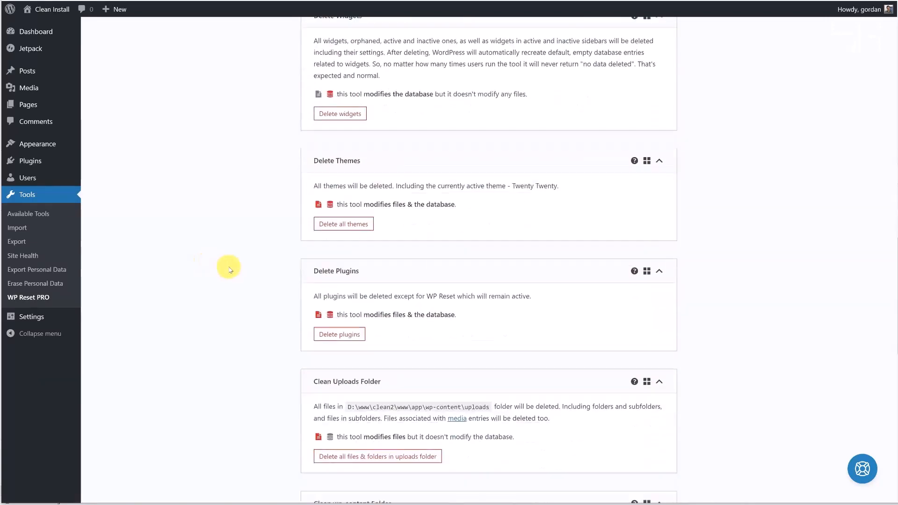
pyautogui.scroll(-4, 229, 269)
pyautogui.scroll(-1, 233, 267)
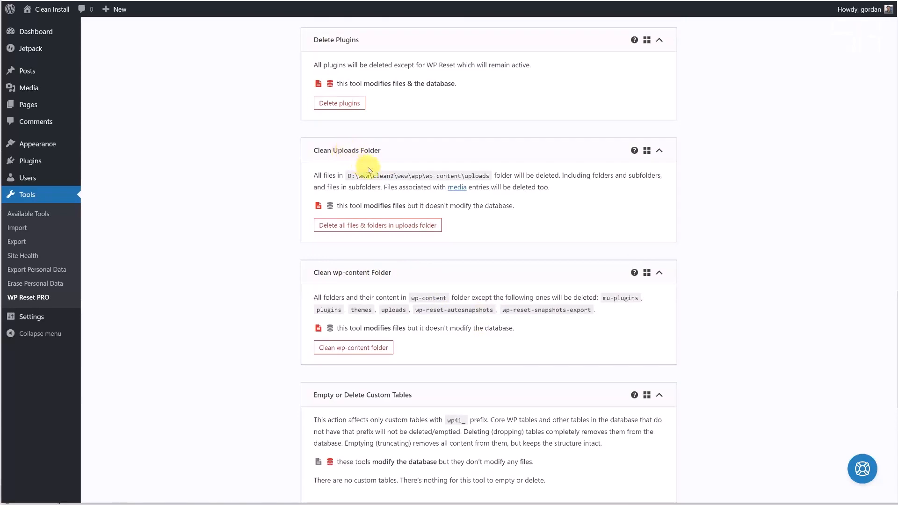
pyautogui.moveTo(387, 177); pyautogui.dragTo(525, 175)
pyautogui.click(526, 172)
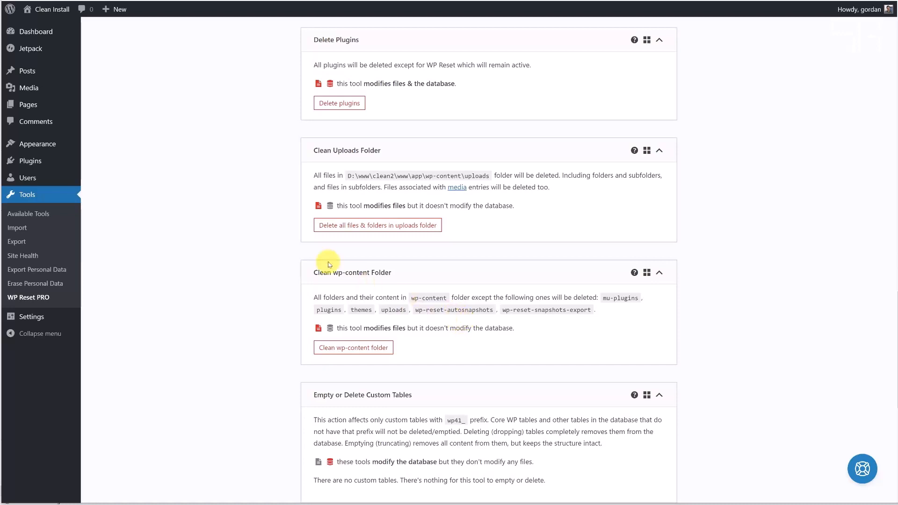
pyautogui.scroll(-5, 347, 386)
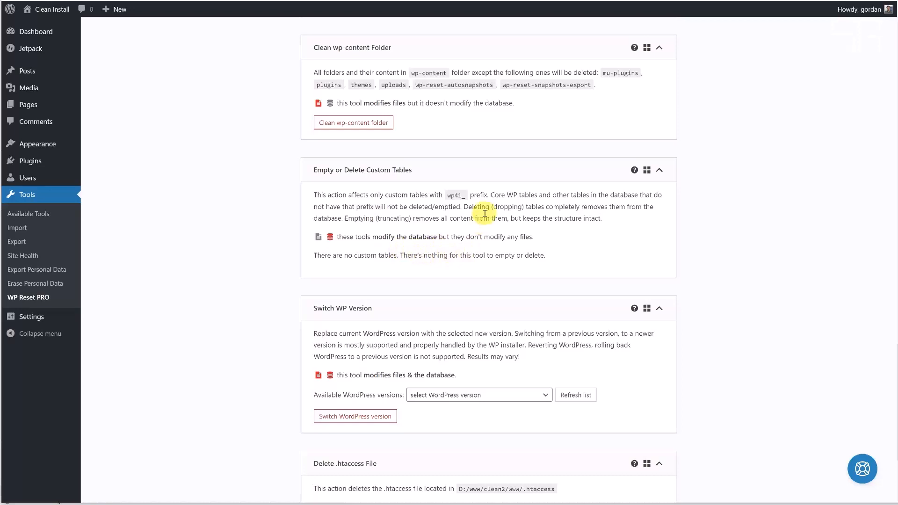
# - Choose WordPress v5.3-RC4 (Bleeding edge nightly) as the version in the Switch WP Version tool
pyautogui.scroll(-3, 484, 214)
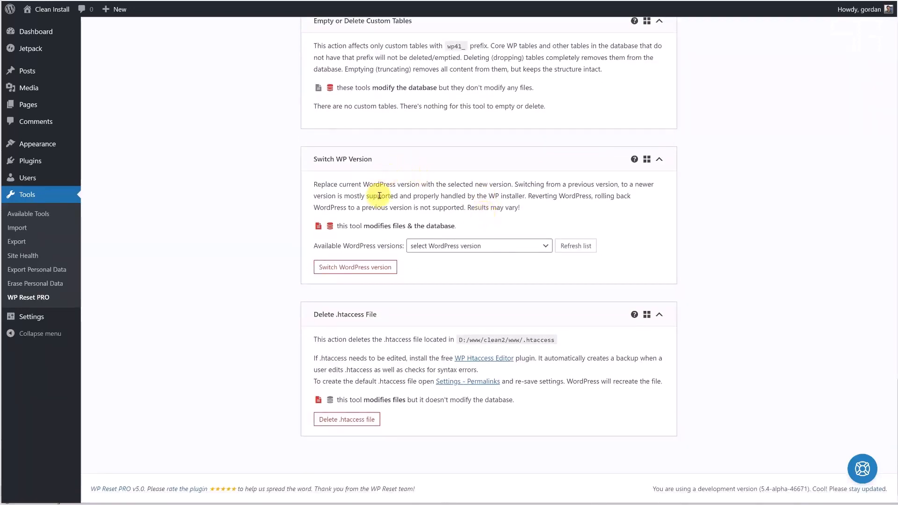
pyautogui.click(518, 248)
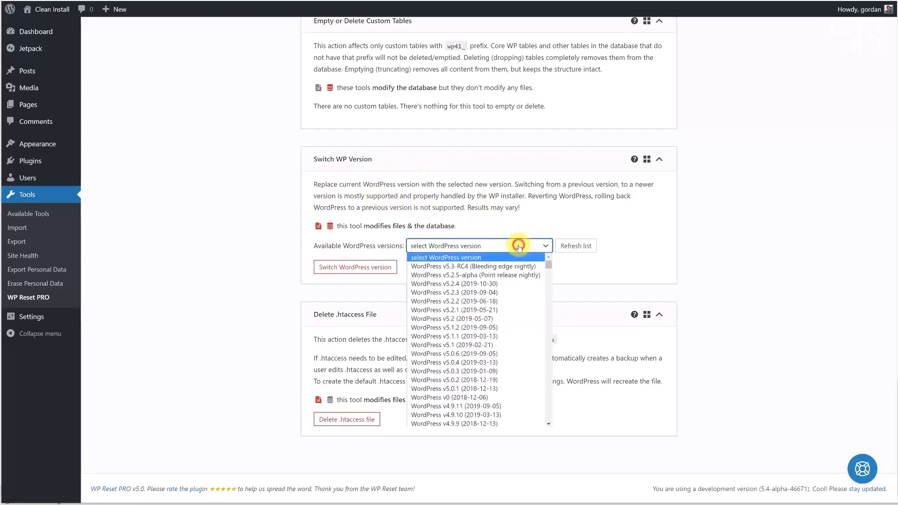
pyautogui.click(510, 270)
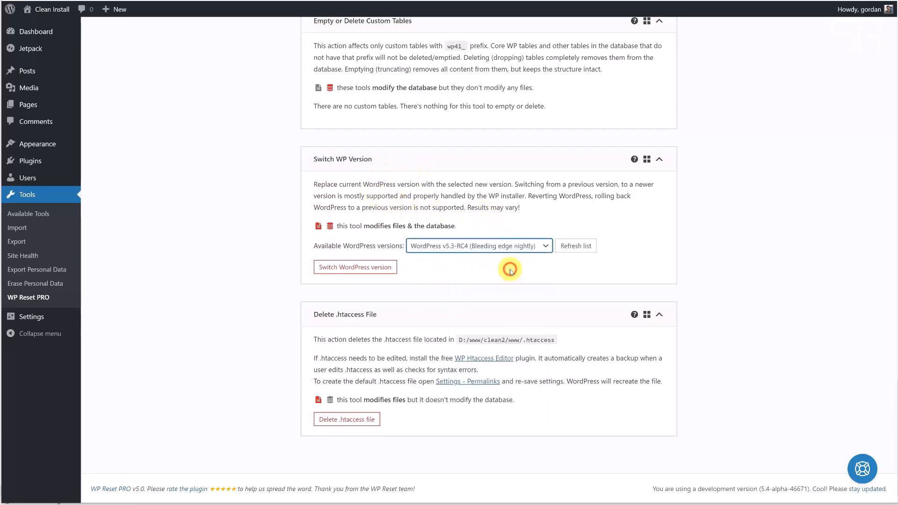
pyautogui.click(498, 248)
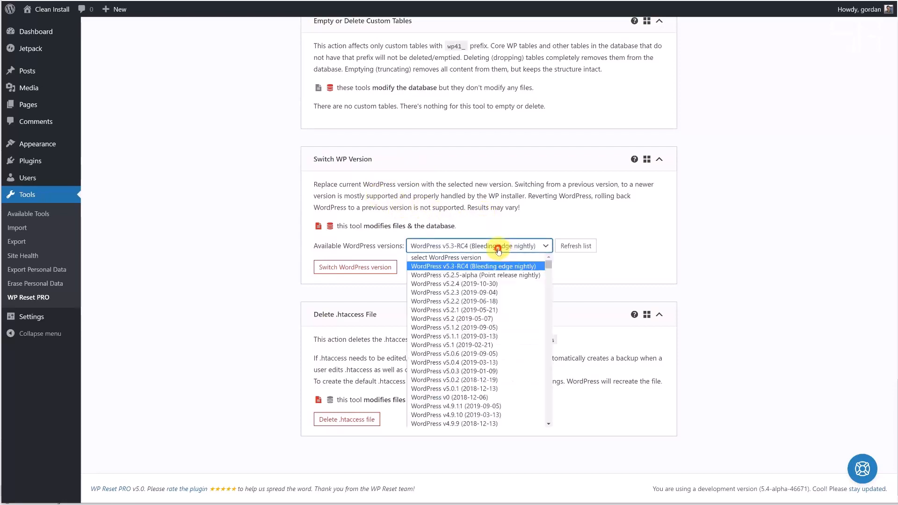
pyautogui.click(589, 274)
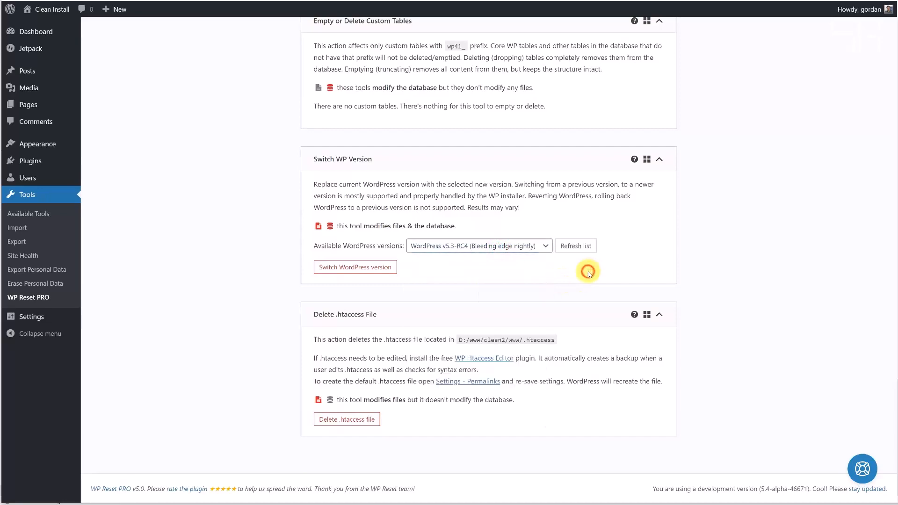
# - Review the snapshot options and the lists of user-created and automatic snapshots
pyautogui.scroll(1, 411, 304)
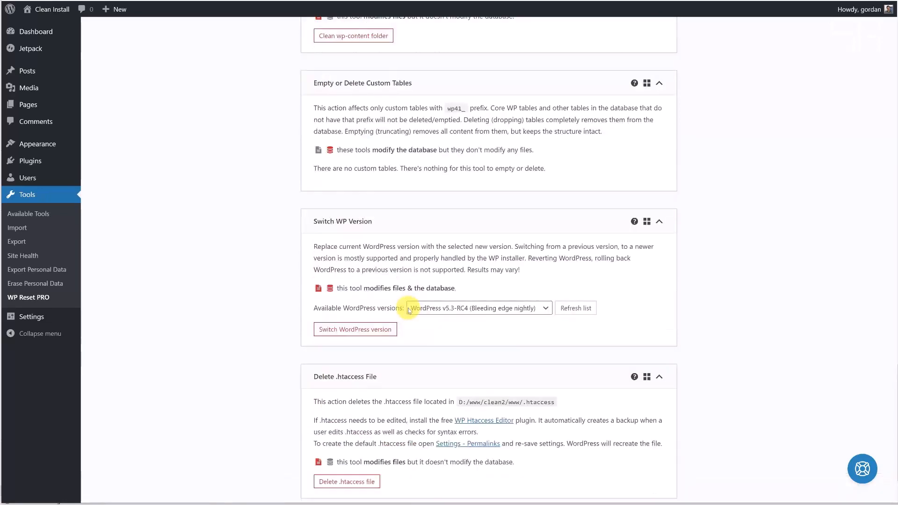
pyautogui.scroll(15, 407, 296)
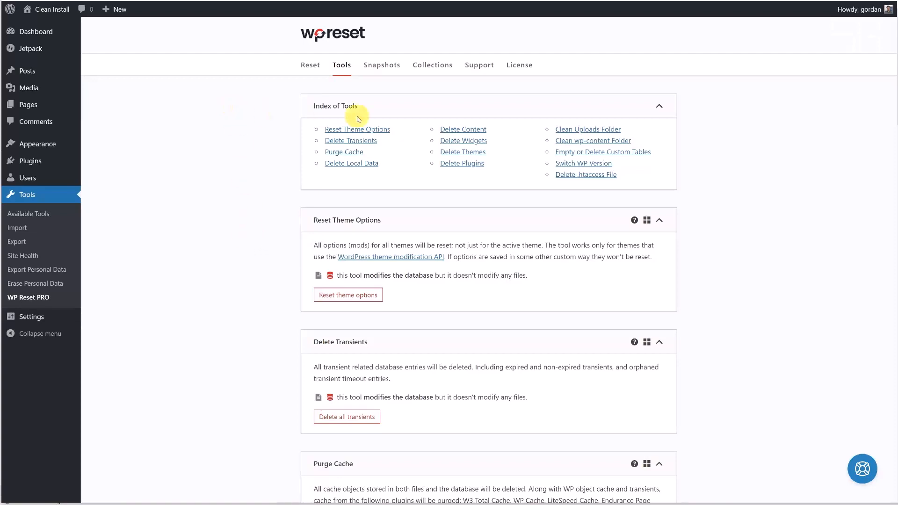
pyautogui.click(385, 69)
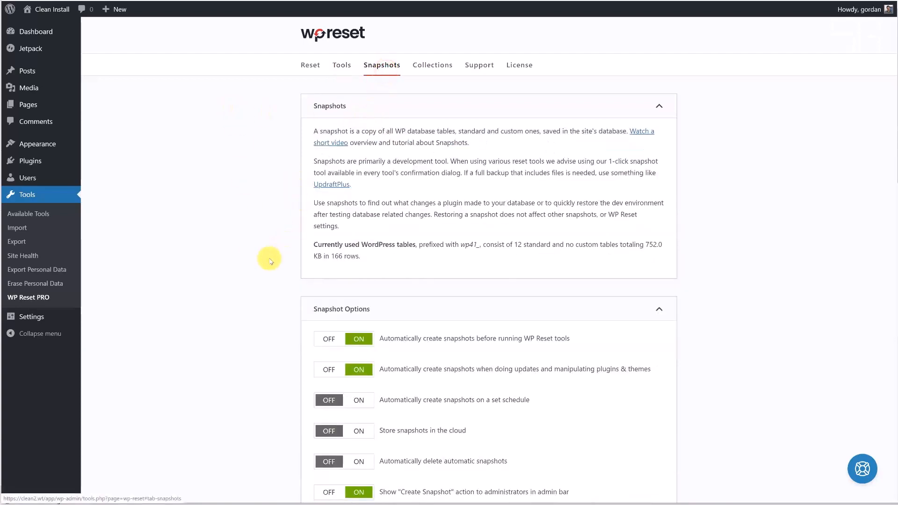
pyautogui.scroll(-2, 258, 271)
pyautogui.scroll(-5, 276, 264)
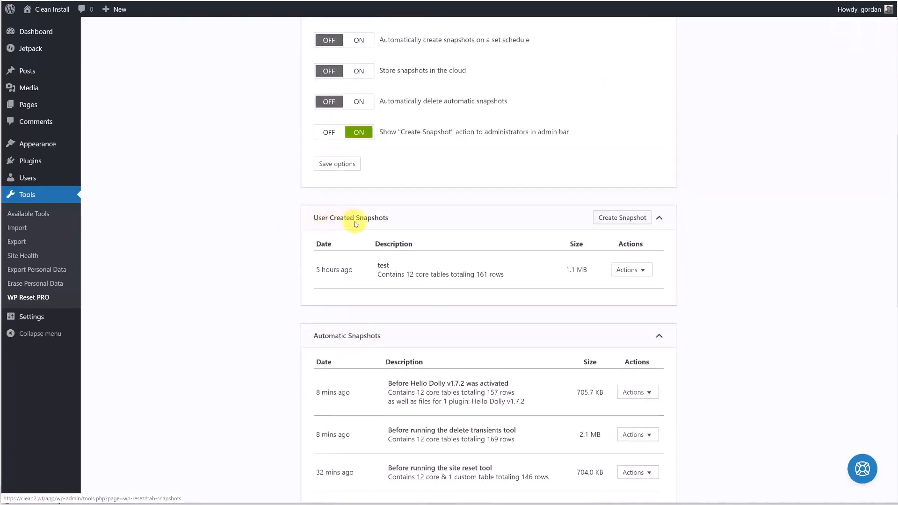
pyautogui.scroll(5, 307, 310)
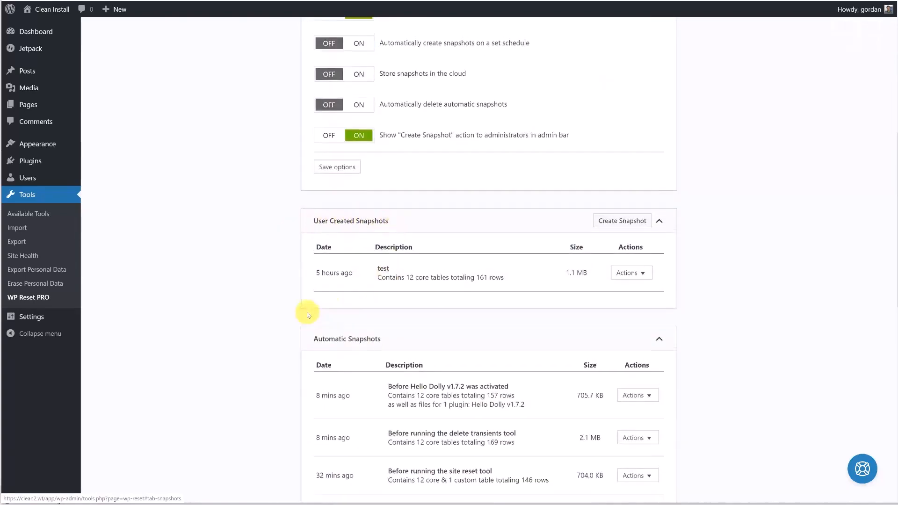
pyautogui.scroll(-6, 264, 318)
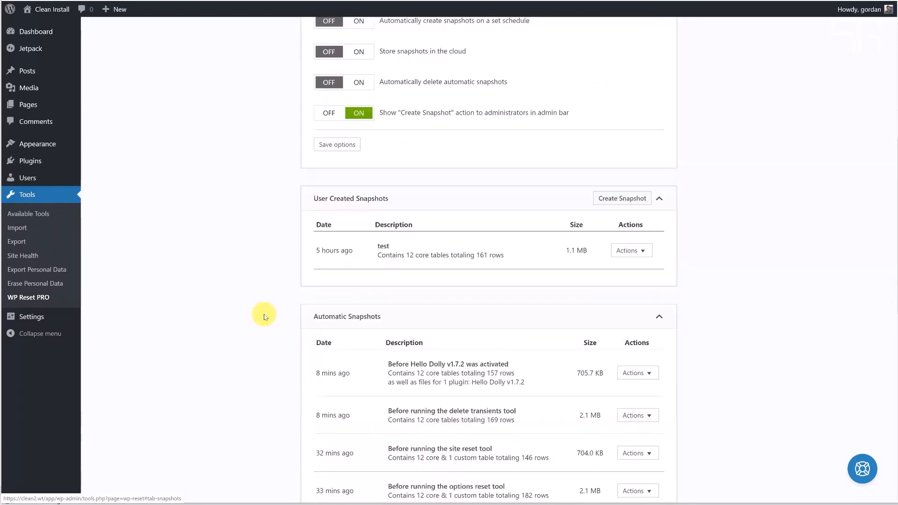
pyautogui.scroll(8, 265, 318)
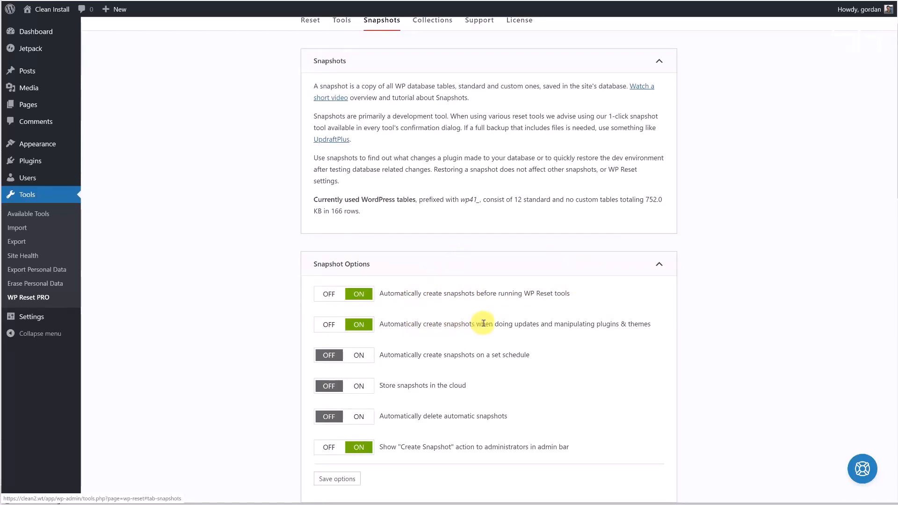
# - Delete all transients with the Delete Transients tool and close the result message
pyautogui.scroll(1, 484, 322)
pyautogui.click(344, 70)
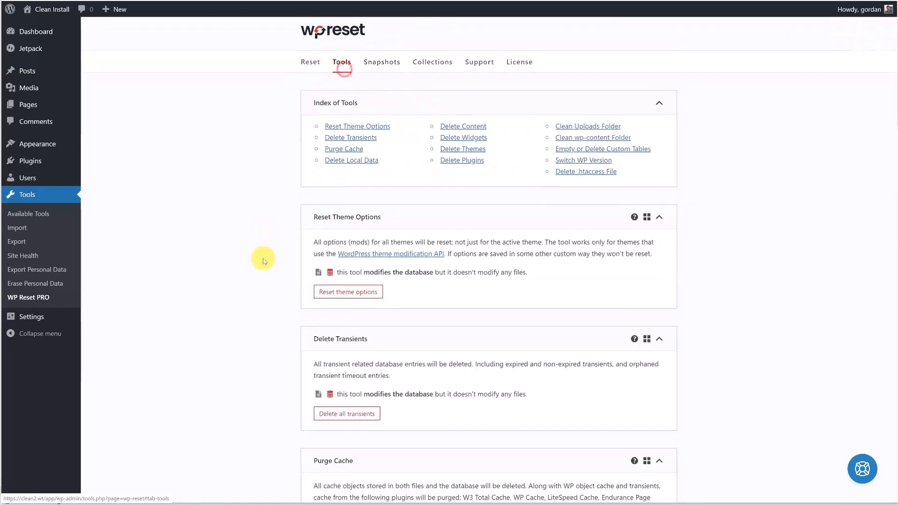
pyautogui.scroll(-3, 262, 262)
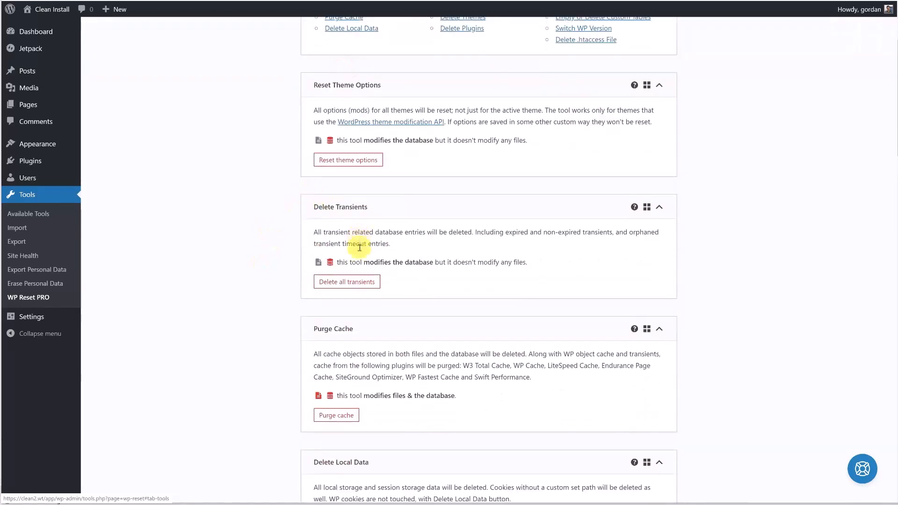
pyautogui.click(354, 282)
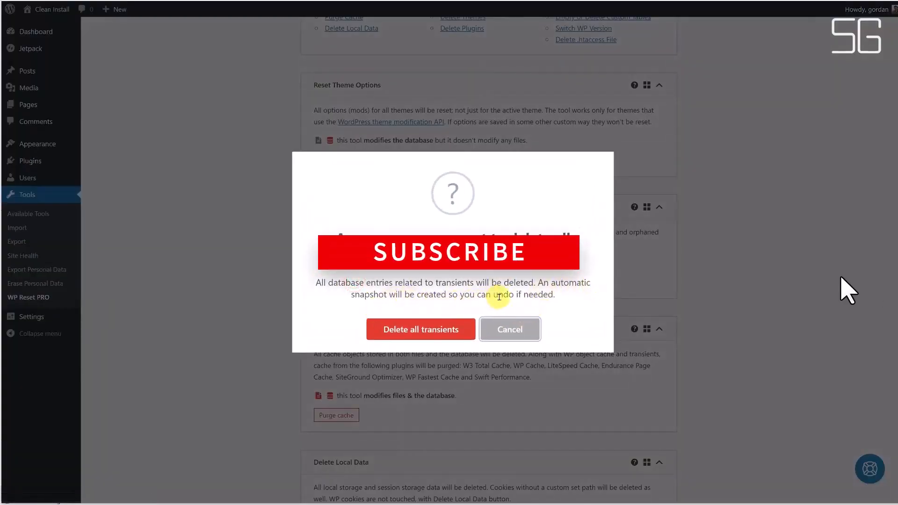
pyautogui.click(414, 334)
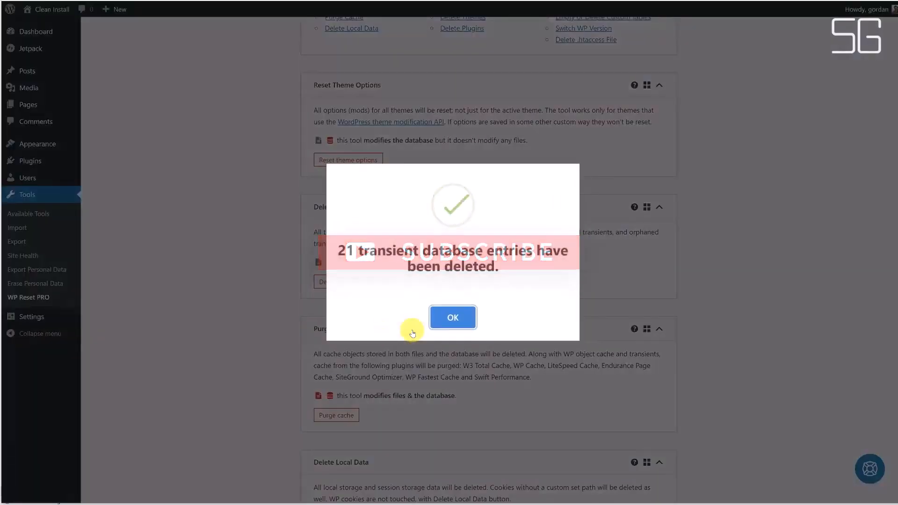
pyautogui.click(442, 323)
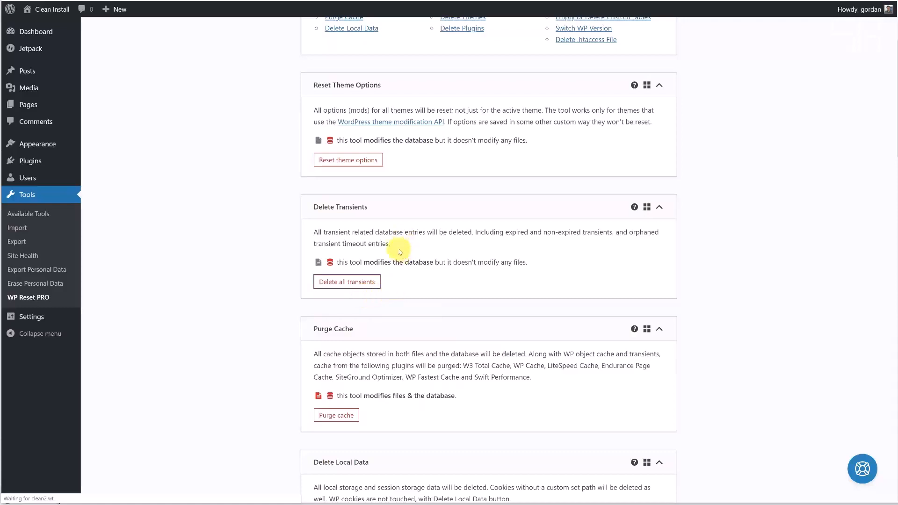
pyautogui.scroll(3, 391, 315)
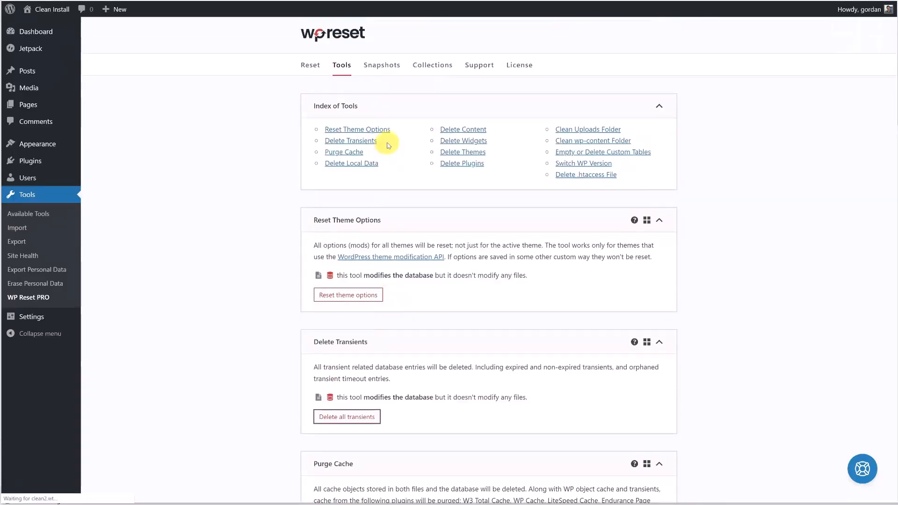
# - Inspect the newest automatic snapshot taken before the delete transients tool, including its description editor and available actions, without changing anything
pyautogui.click(382, 67)
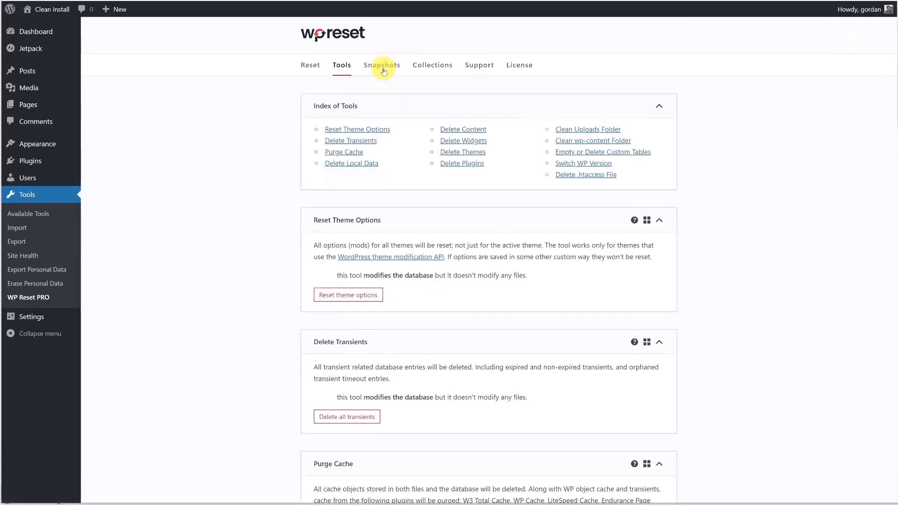
pyautogui.scroll(-8, 311, 200)
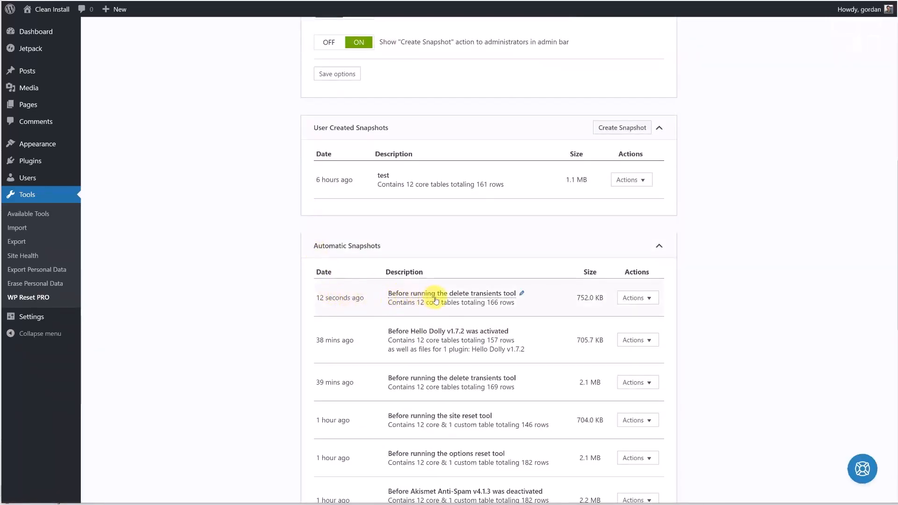
pyautogui.click(502, 294)
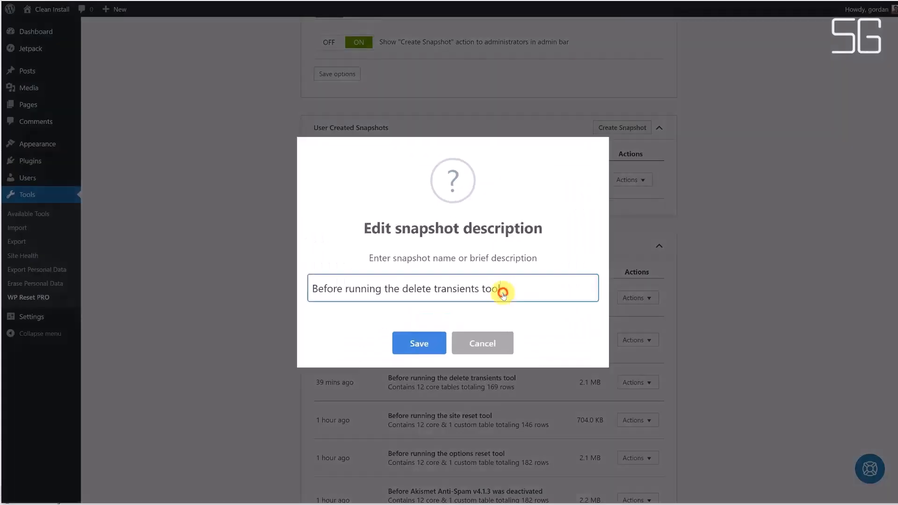
pyautogui.click(483, 341)
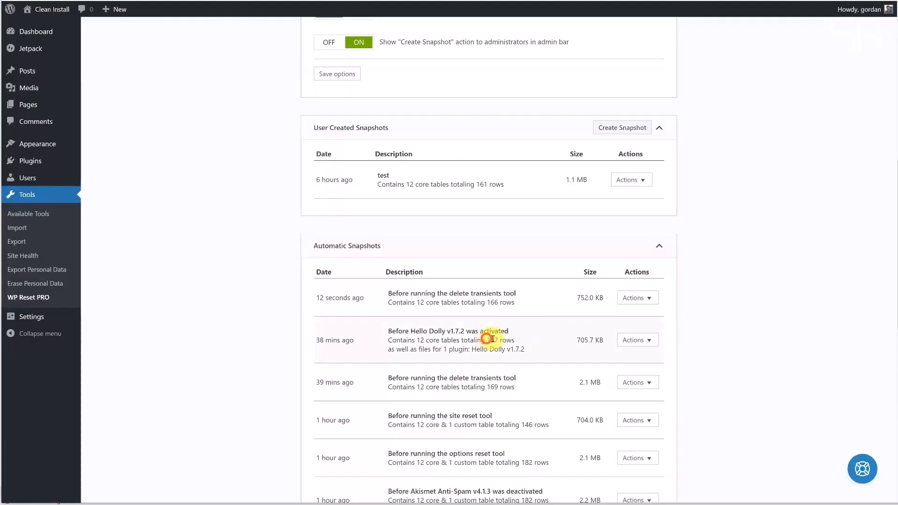
pyautogui.click(621, 299)
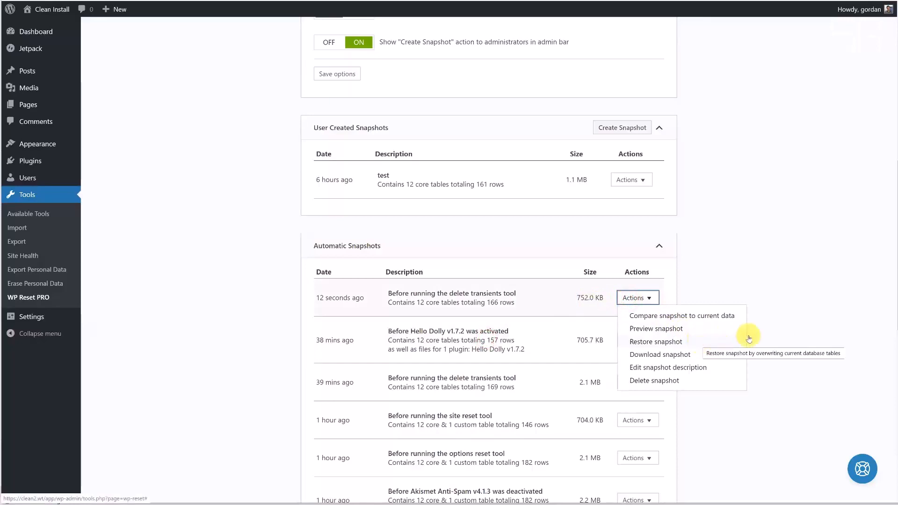
pyautogui.click(786, 335)
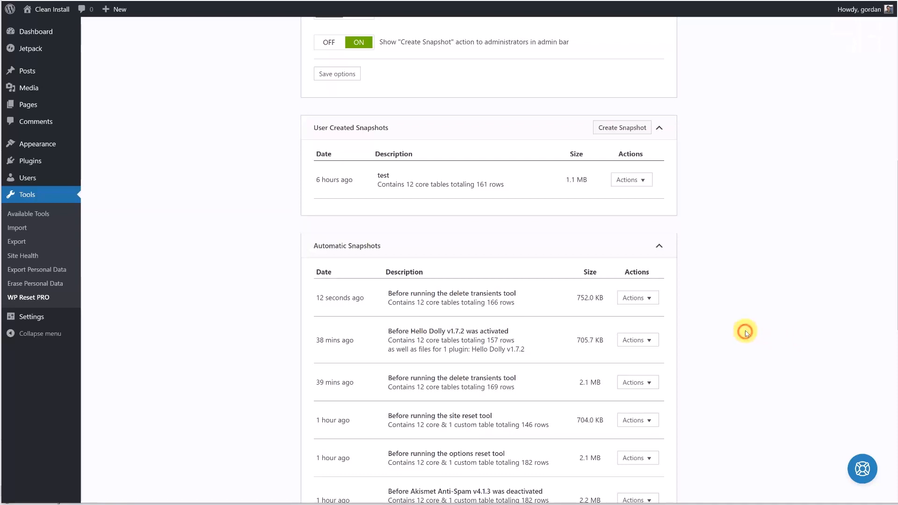
# - Return to the cleanup tools, read the undo warning in the Delete Themes confirmation, and cancel the deletion
pyautogui.scroll(5, 747, 333)
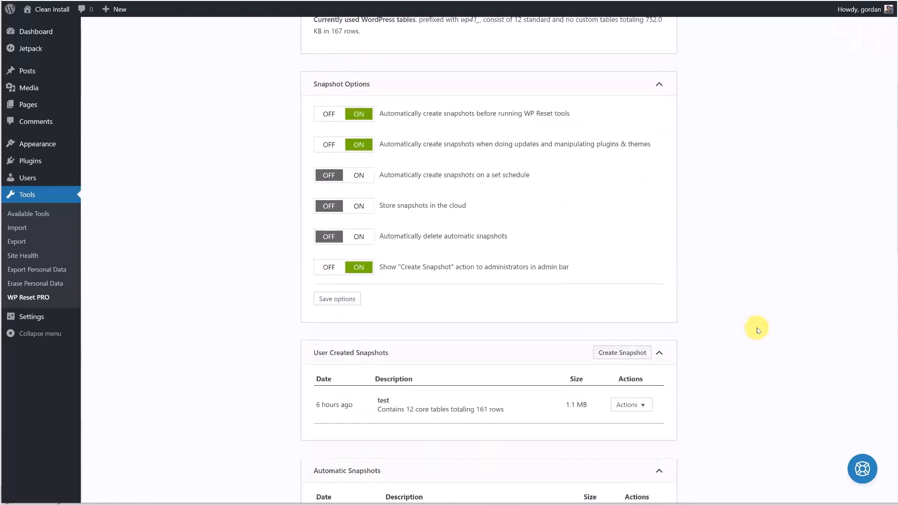
pyautogui.scroll(6, 758, 331)
pyautogui.click(341, 64)
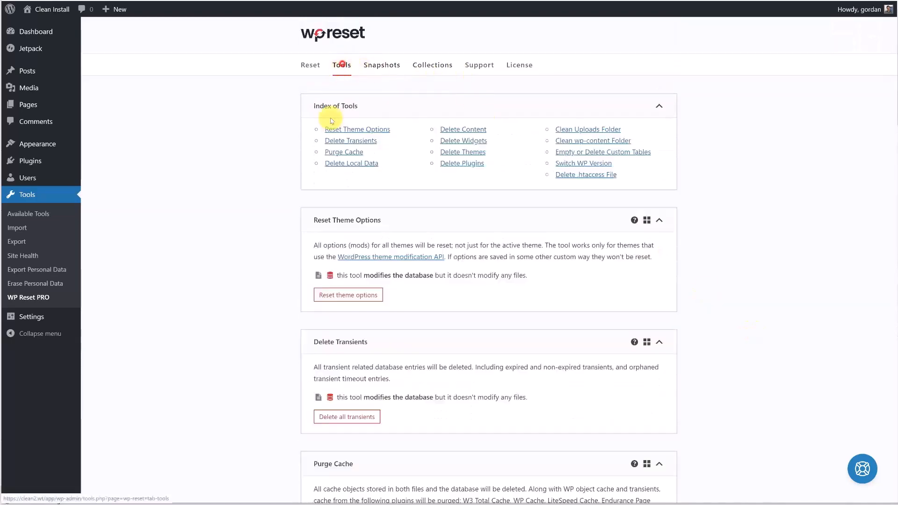
pyautogui.scroll(-2, 227, 321)
pyautogui.scroll(-15, 226, 321)
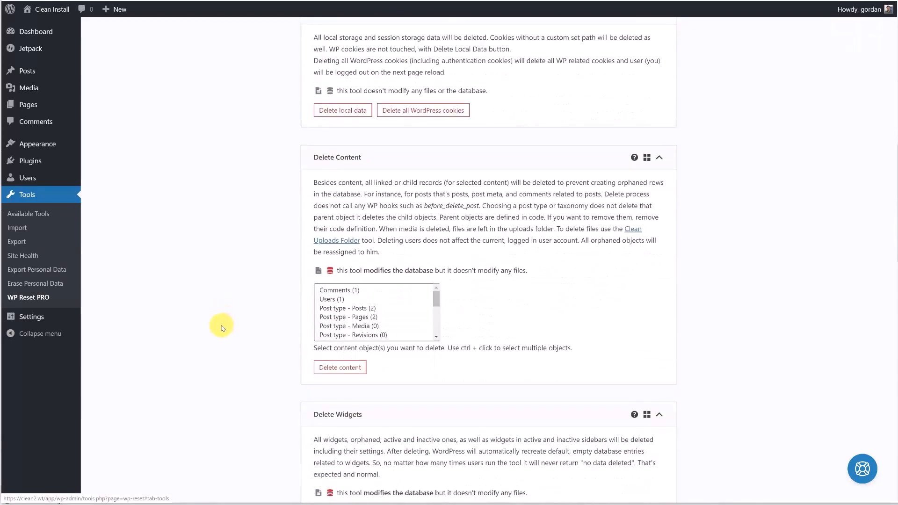
pyautogui.scroll(-2, 223, 327)
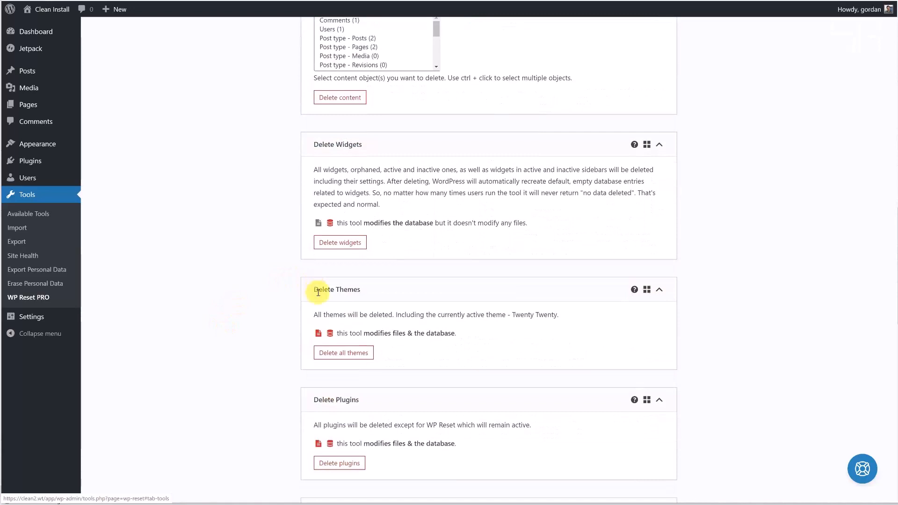
pyautogui.click(356, 353)
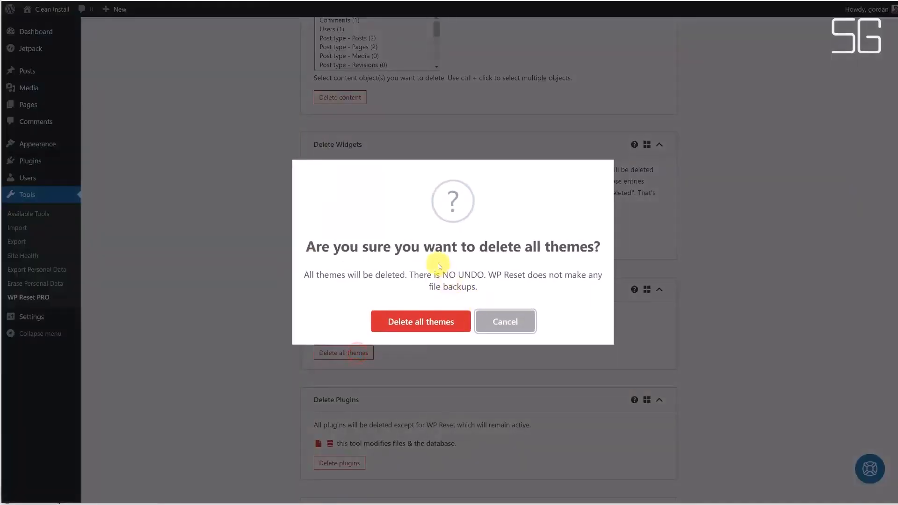
pyautogui.moveTo(431, 276); pyautogui.dragTo(488, 276)
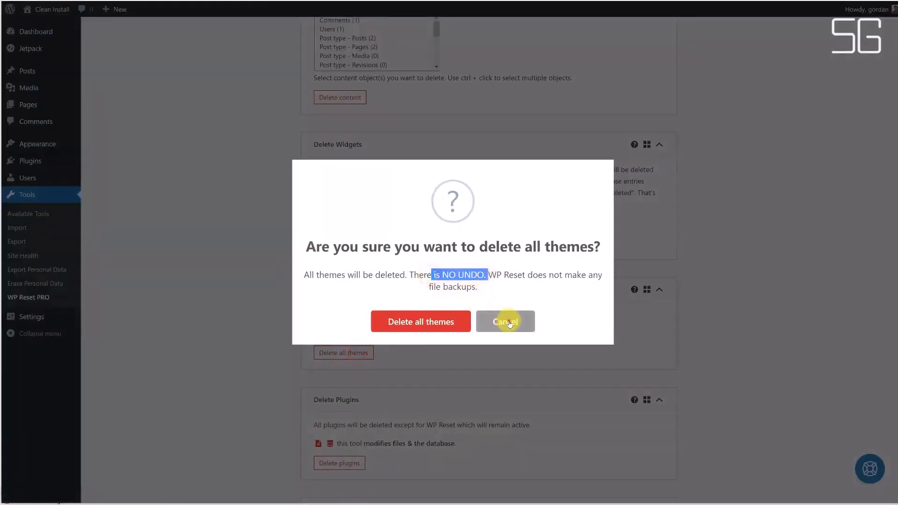
pyautogui.click(509, 324)
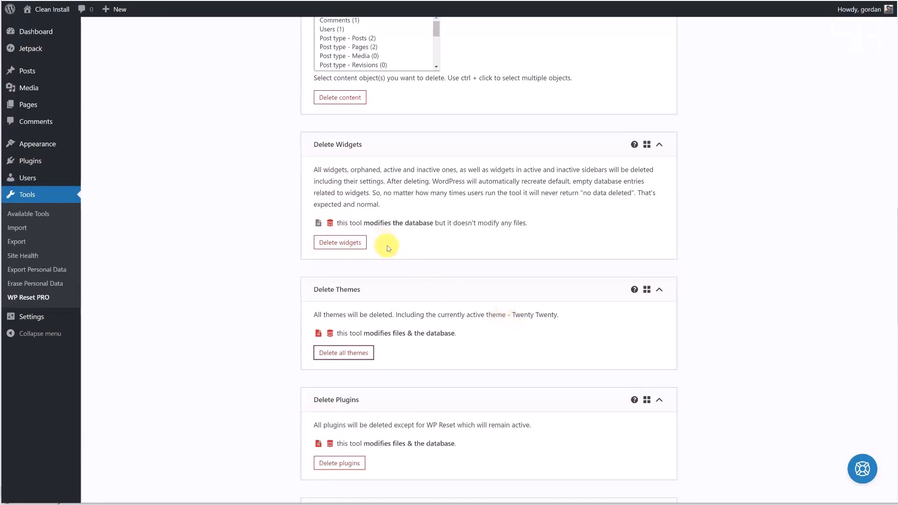
# - Check what the Delete Widgets tool modifies, read the automatic snapshot note in its confirmation, and cancel the deletion
pyautogui.moveTo(355, 223); pyautogui.dragTo(471, 223)
pyautogui.click(473, 224)
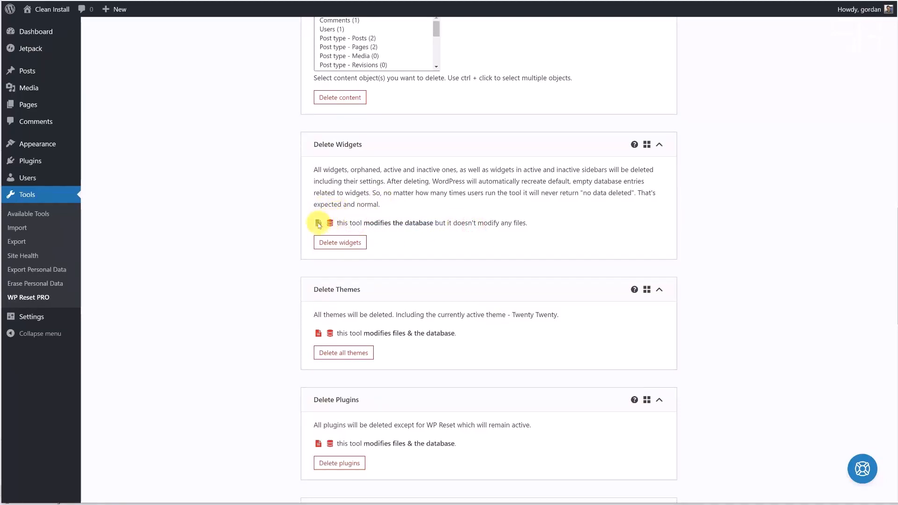
pyautogui.click(336, 248)
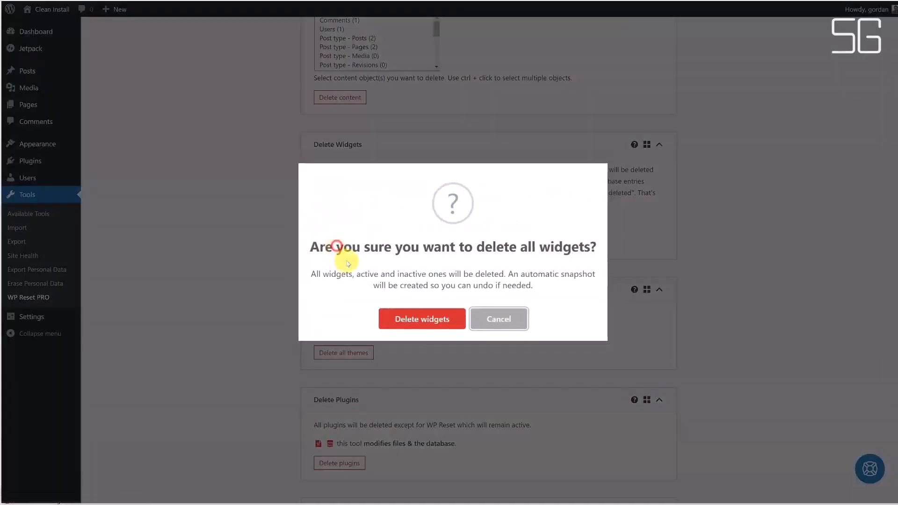
pyautogui.moveTo(517, 272); pyautogui.dragTo(558, 287)
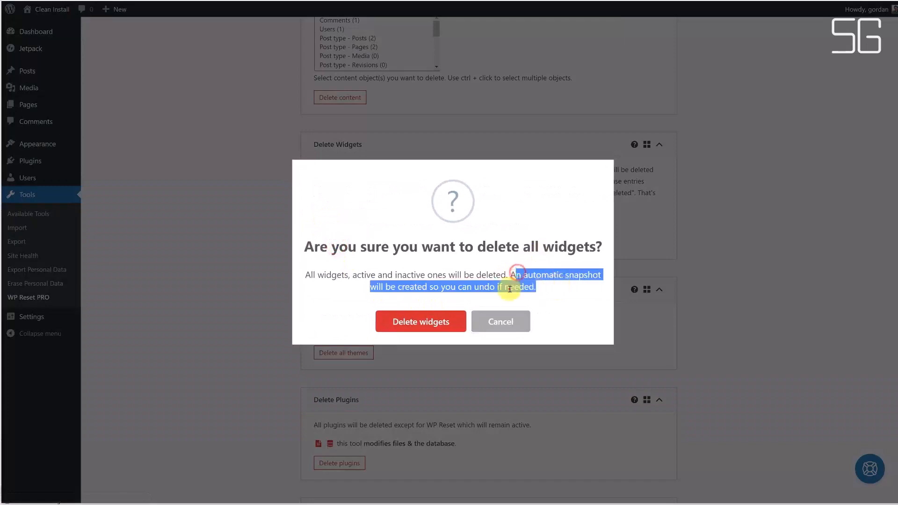
pyautogui.click(510, 289)
pyautogui.click(506, 322)
# - Go back to the snapshots page and look over the options for creating automatic snapshots
pyautogui.scroll(15, 380, 273)
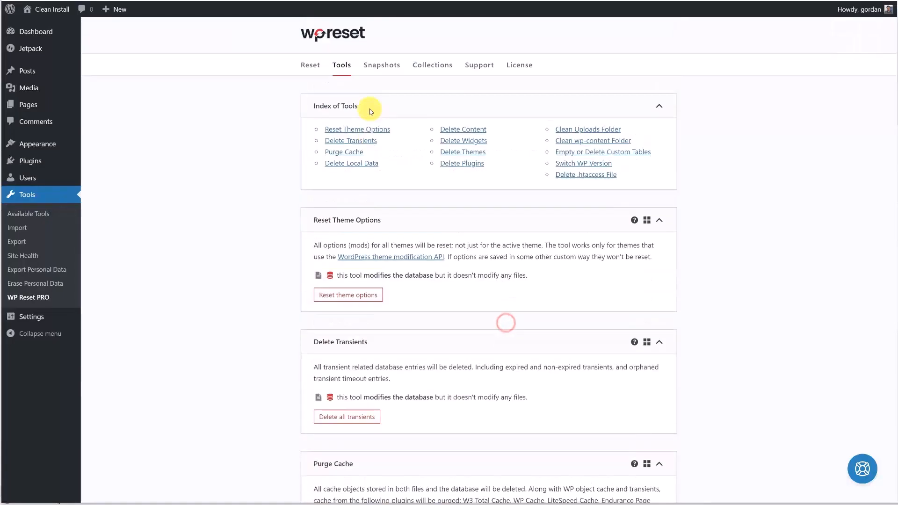
pyautogui.click(377, 65)
pyautogui.scroll(-4, 368, 244)
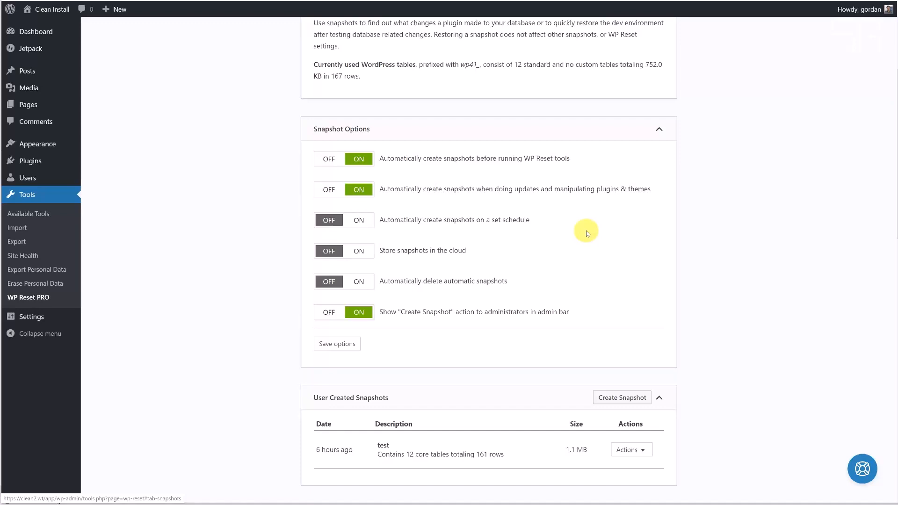
# - Dismiss the Jetpack setup notice in the installed plugins list, and deactivate and delete the Classic Editor plugin
pyautogui.click(37, 164)
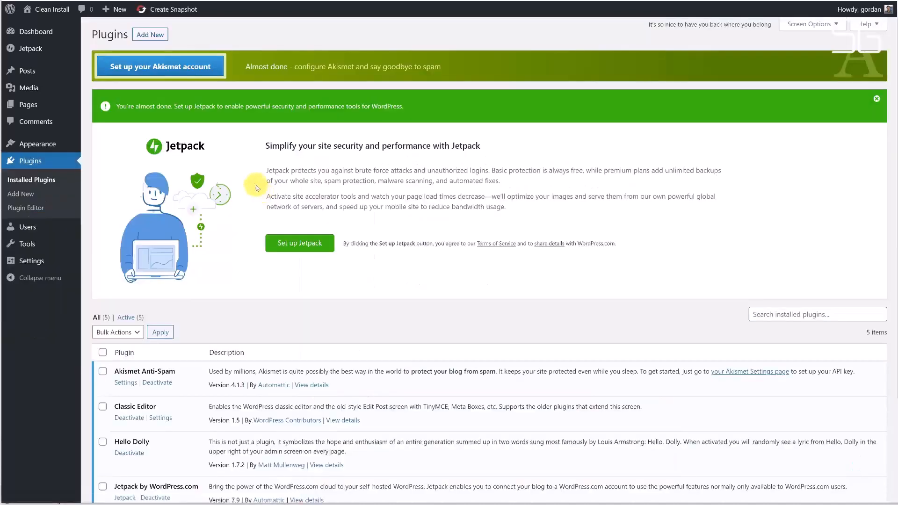
pyautogui.click(876, 98)
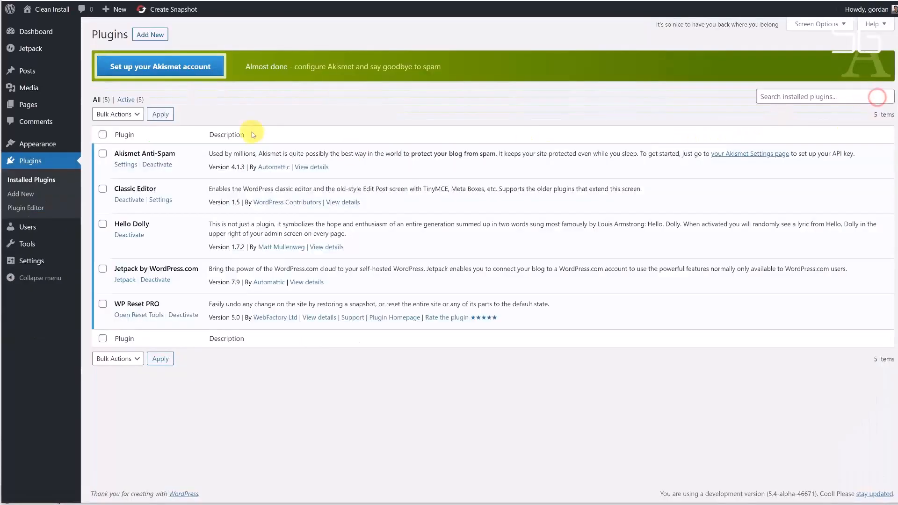
pyautogui.click(130, 202)
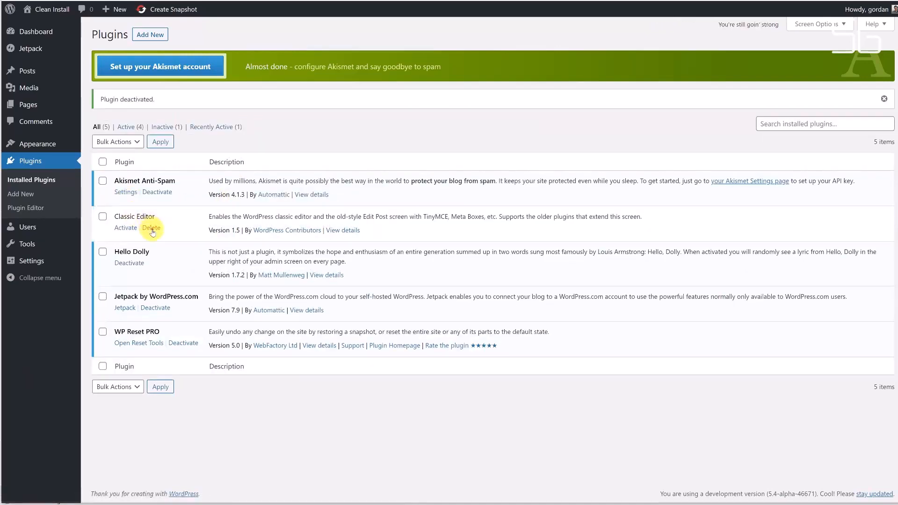
pyautogui.click(152, 229)
pyautogui.click(491, 29)
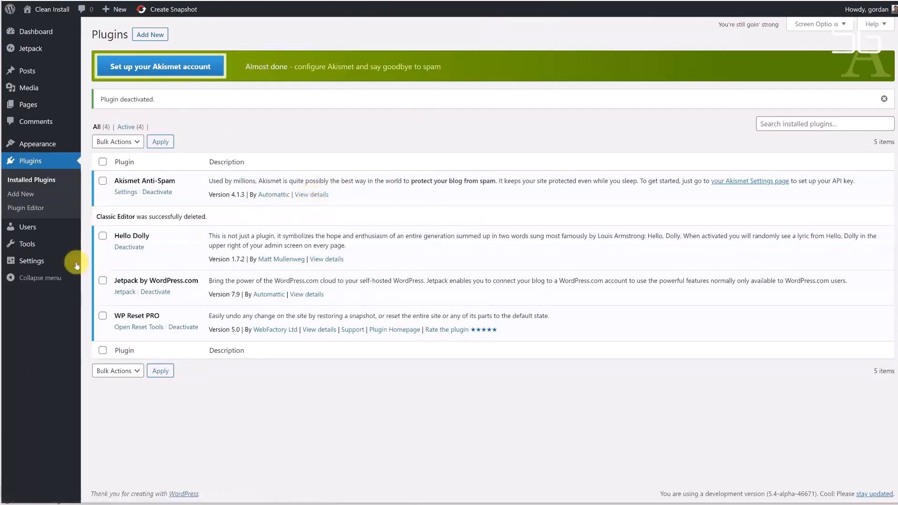
# - Reopen WP Reset PRO and examine the automatic snapshot taken before Classic Editor v1.5 was deleted, including its plugin files note
pyautogui.moveTo(60, 244)
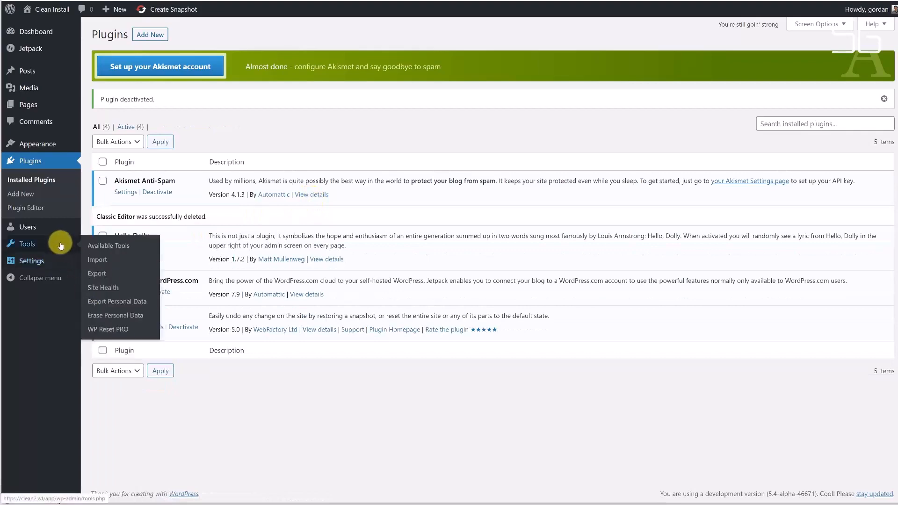
pyautogui.click(107, 330)
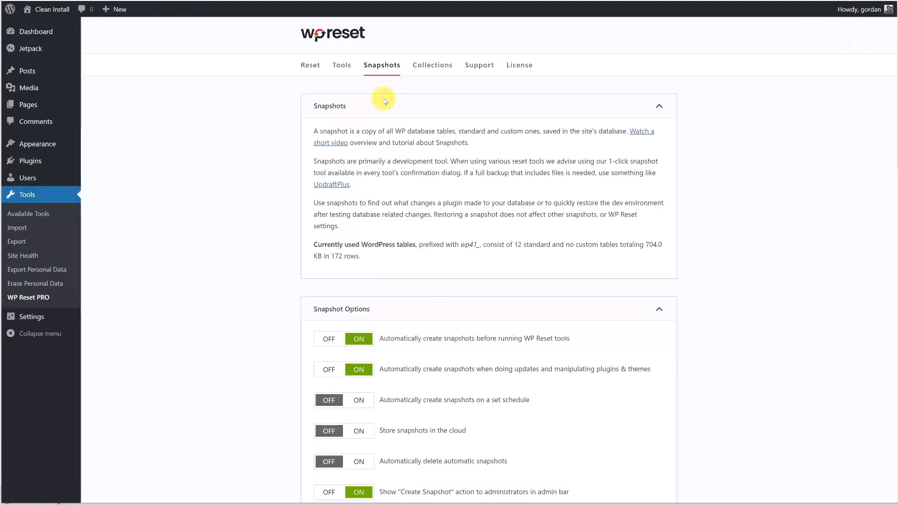
pyautogui.scroll(-15, 326, 234)
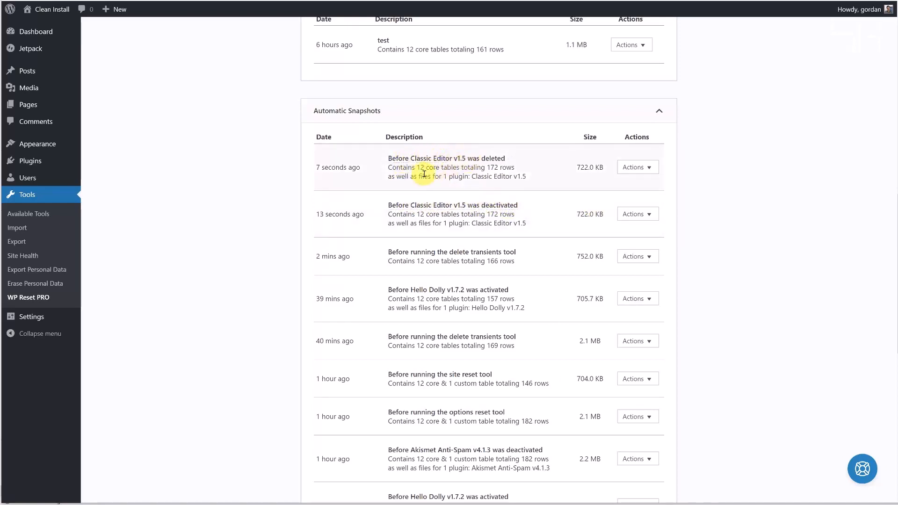
pyautogui.moveTo(401, 177); pyautogui.dragTo(522, 177)
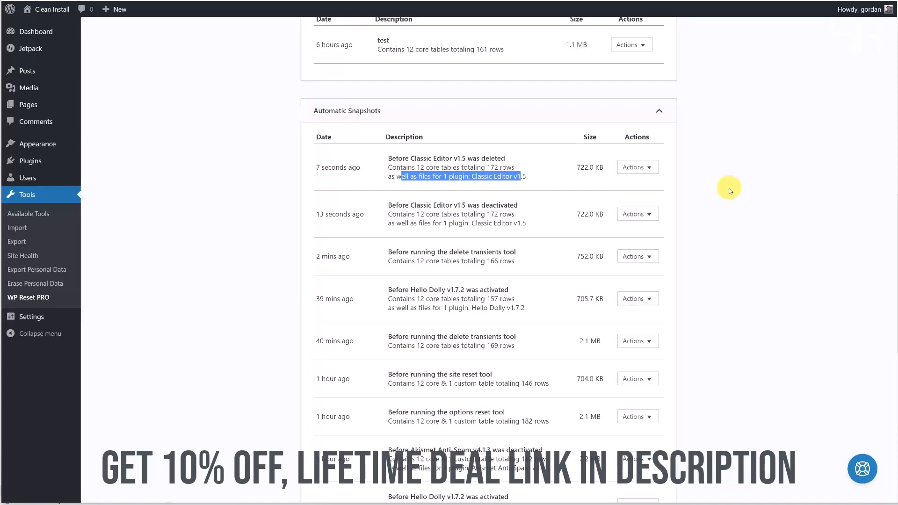
# - Try to enable scheduled snapshots and cloud snapshot storage in the snapshot options, closing the information message of each
pyautogui.scroll(3, 475, 352)
pyautogui.scroll(7, 474, 352)
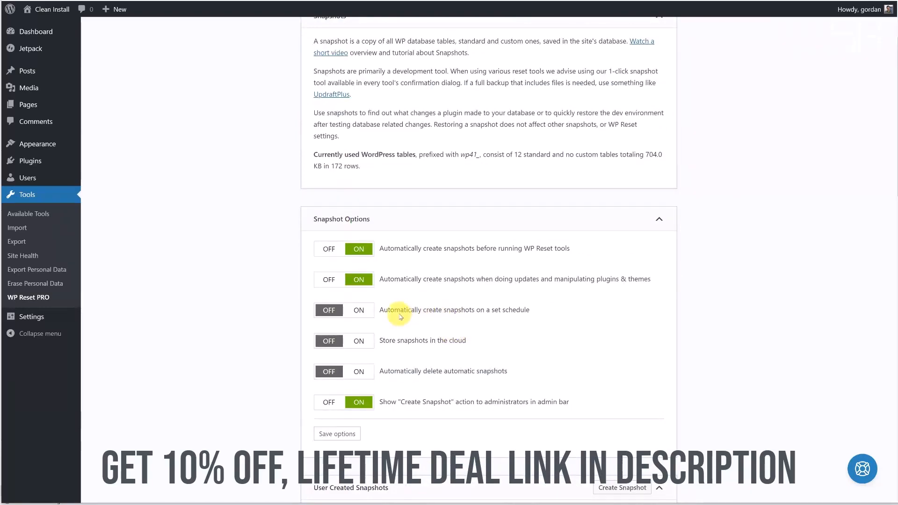
pyautogui.click(345, 313)
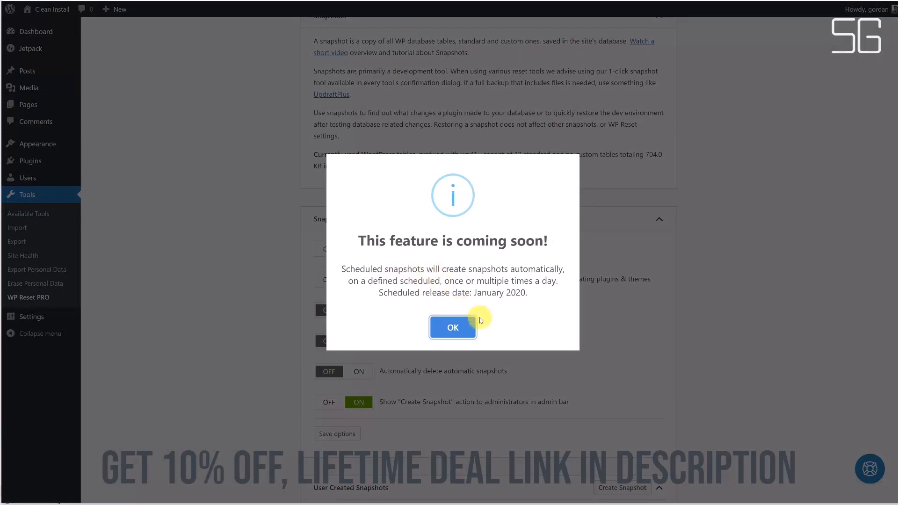
pyautogui.click(469, 327)
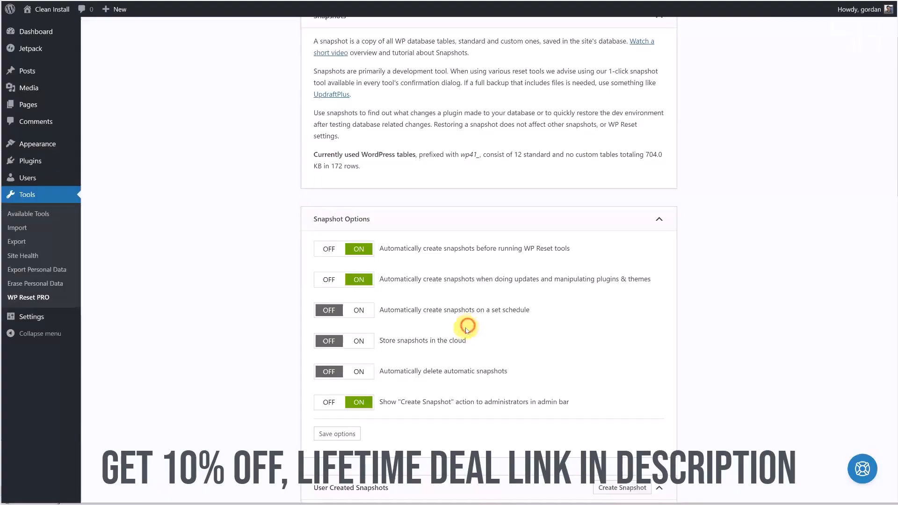
pyautogui.click(326, 341)
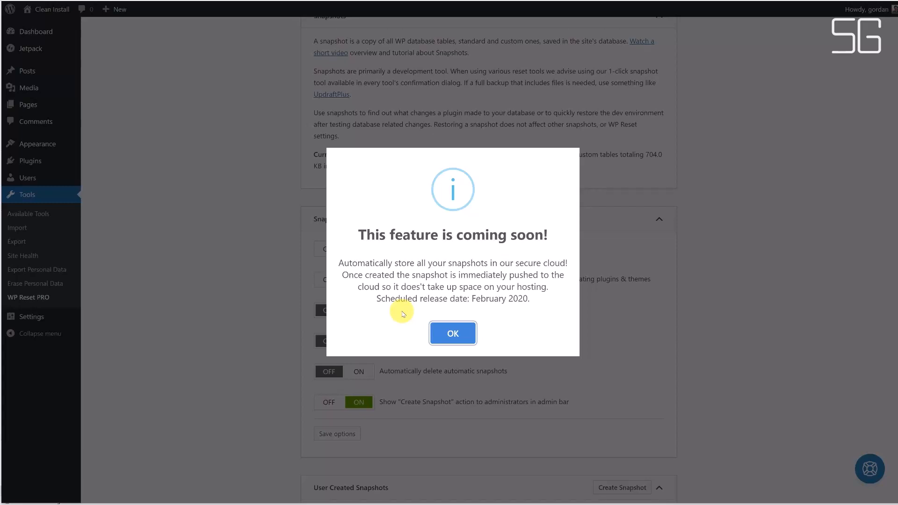
pyautogui.press('Return')
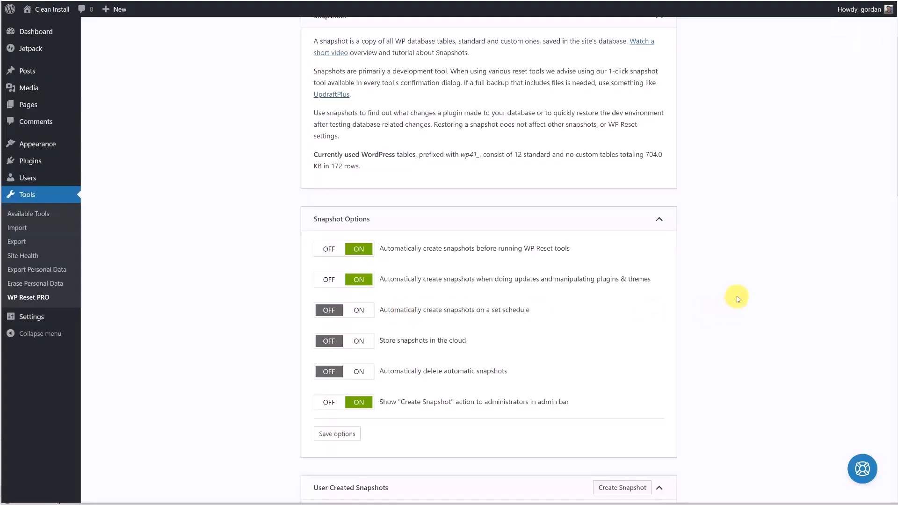
# - Enable automatic deletion of automatic snapshots and set it to apply when there are more than 50 snapshots saved
pyautogui.scroll(-3, 732, 290)
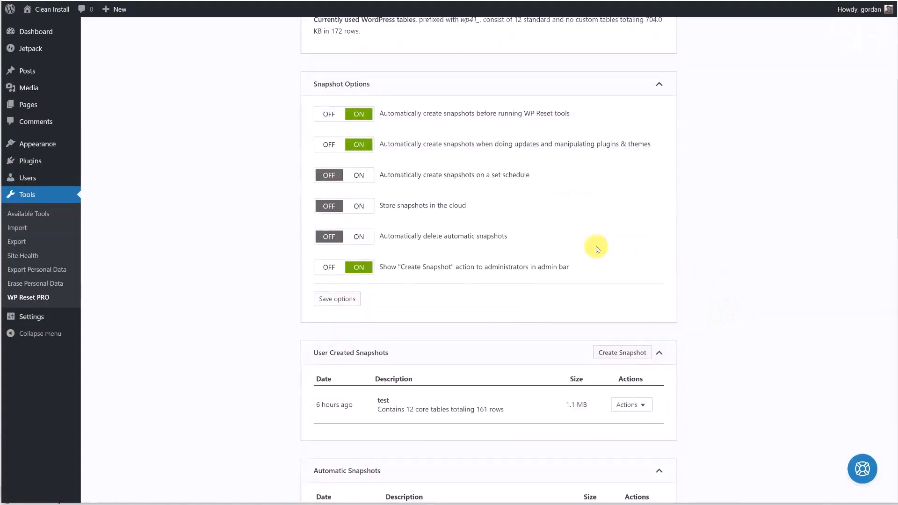
pyautogui.click(346, 241)
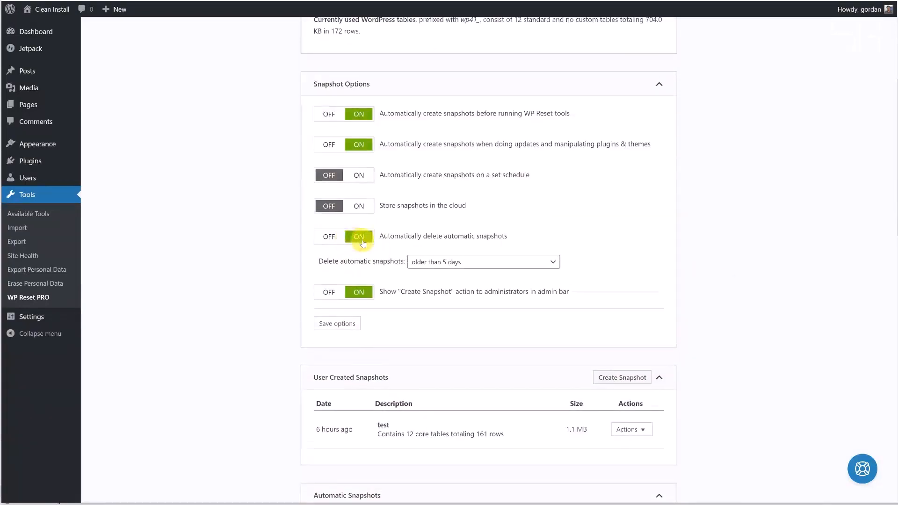
pyautogui.click(520, 263)
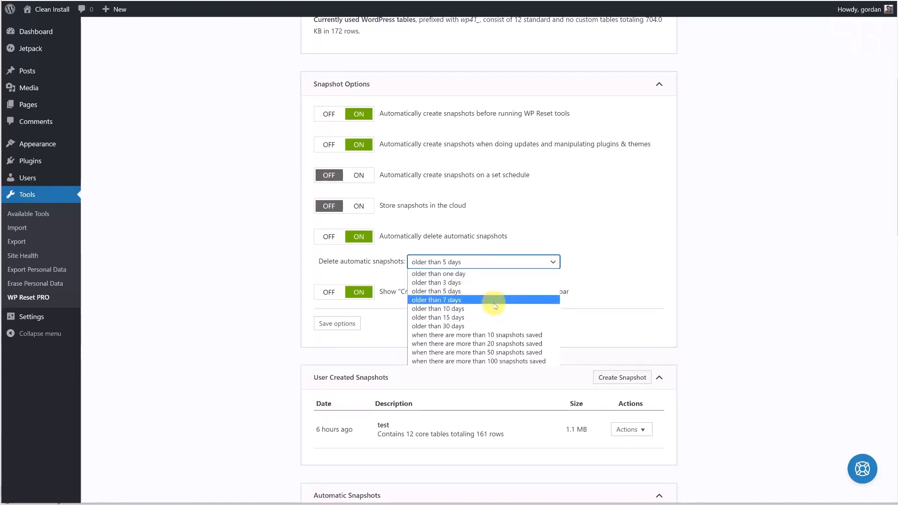
pyautogui.click(497, 353)
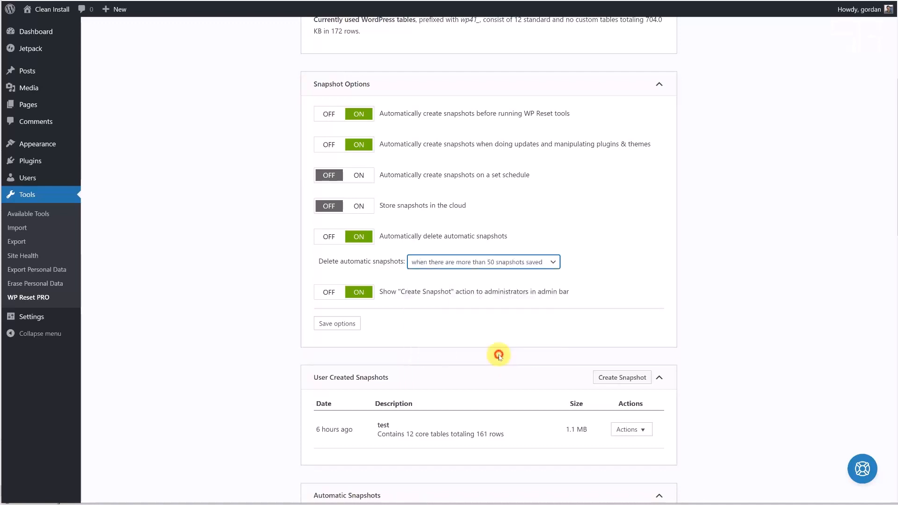
# - Go to the General settings page, bring up the new snapshot dialog from there, and cancel it
pyautogui.click(274, 271)
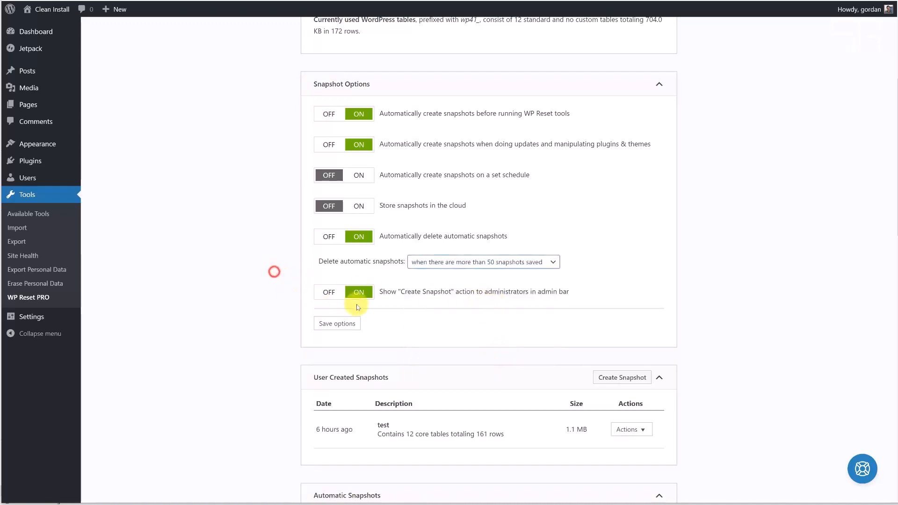
pyautogui.moveTo(80, 326)
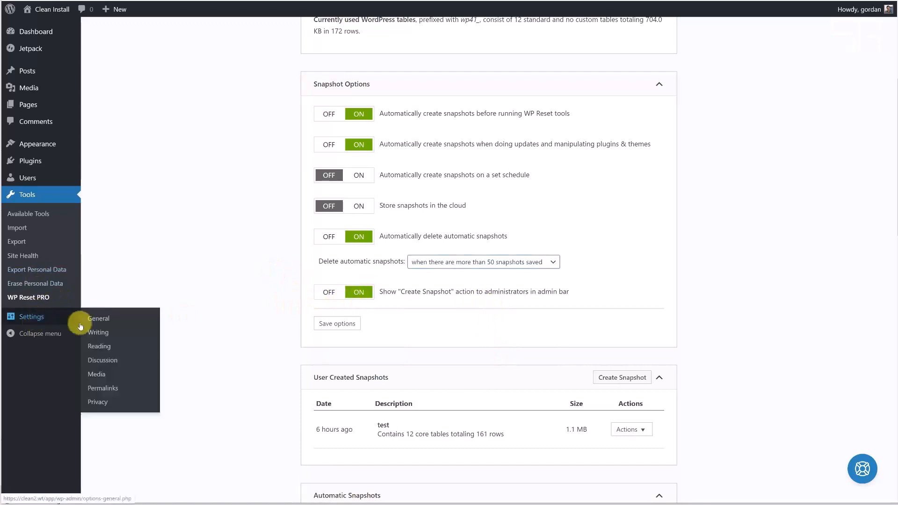
pyautogui.click(128, 314)
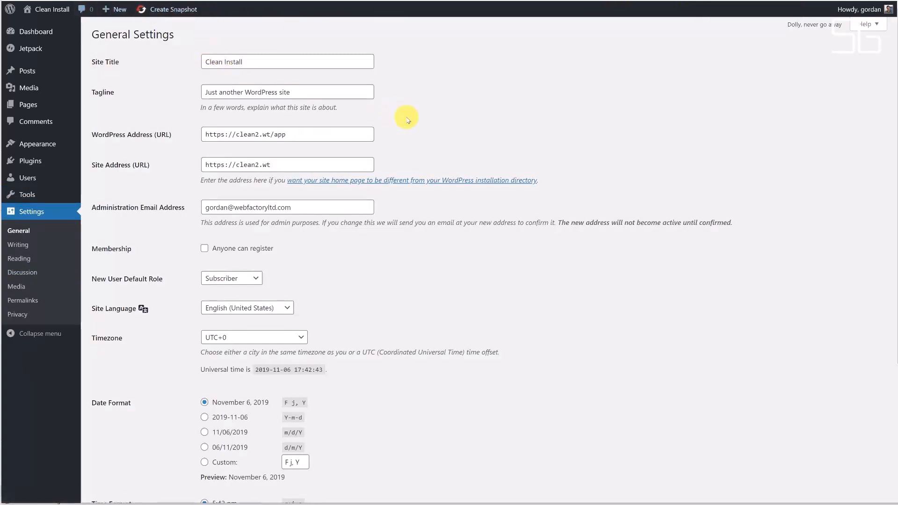
pyautogui.click(189, 10)
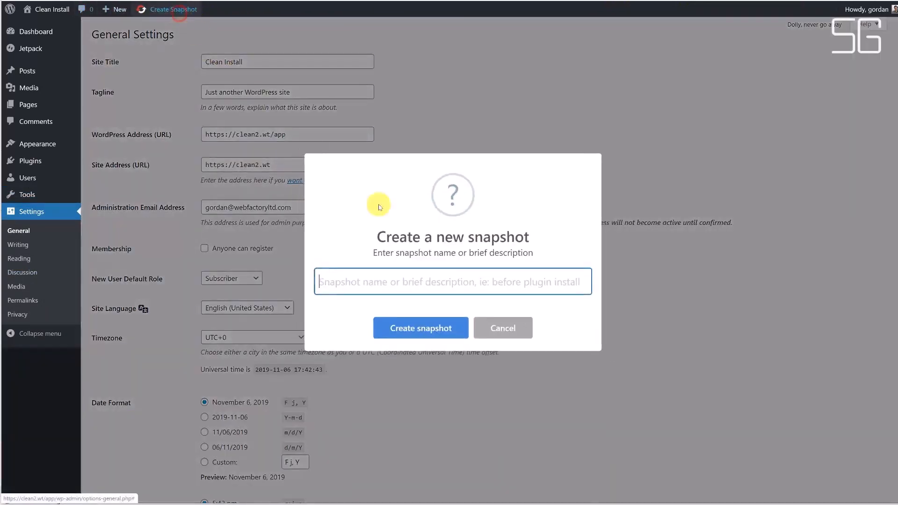
pyautogui.click(511, 328)
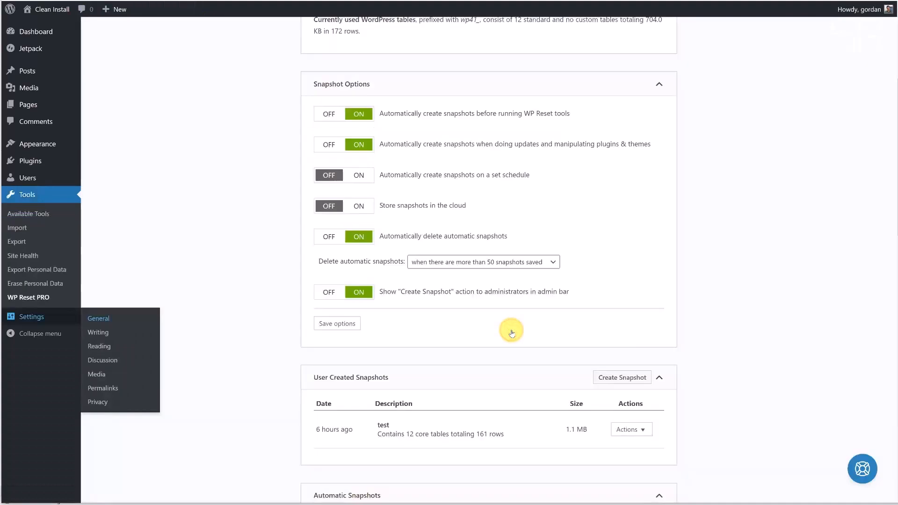
# - Install and activate the first saved plugin collection in WP Reset PRO's Collections, and close the installation report
pyautogui.scroll(8, 487, 304)
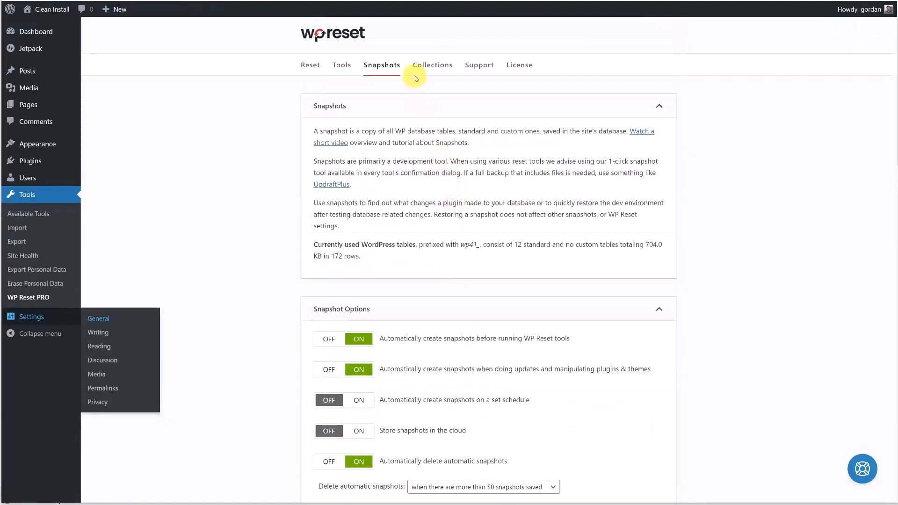
pyautogui.click(419, 68)
pyautogui.scroll(-3, 740, 275)
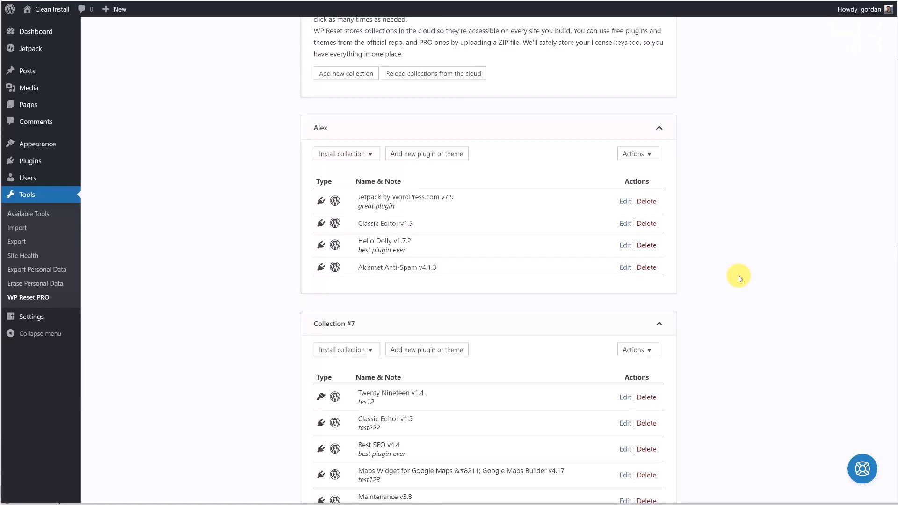
pyautogui.click(348, 157)
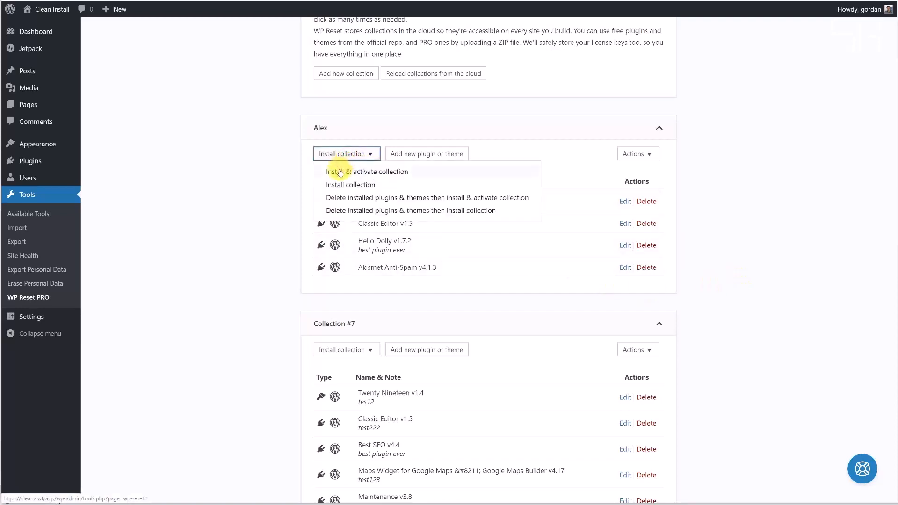
pyautogui.click(338, 172)
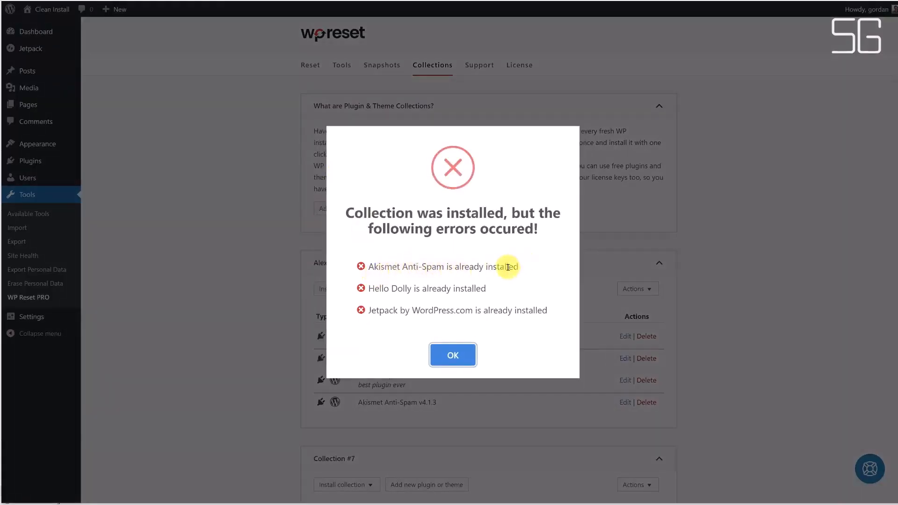
pyautogui.click(460, 354)
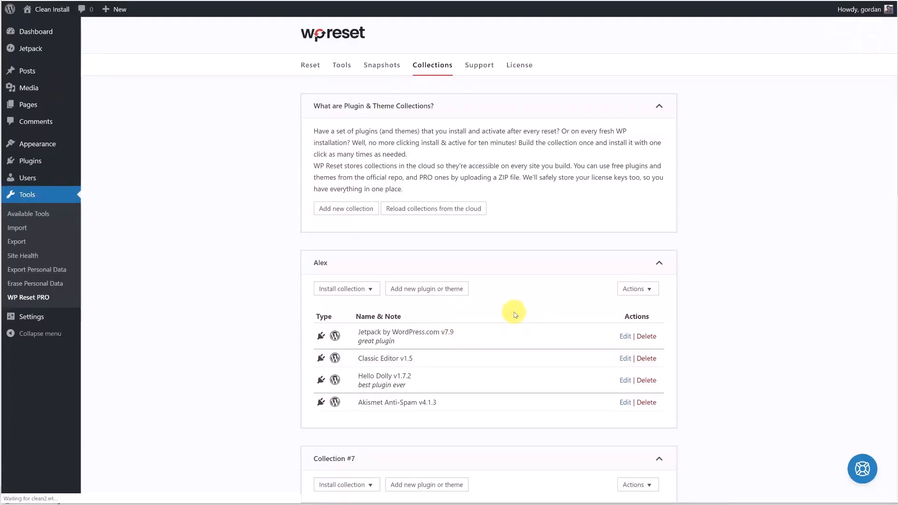
# - Review the type, source, slug and note fields for adding a plugin or theme to the first collection, and cancel the form
pyautogui.click(456, 290)
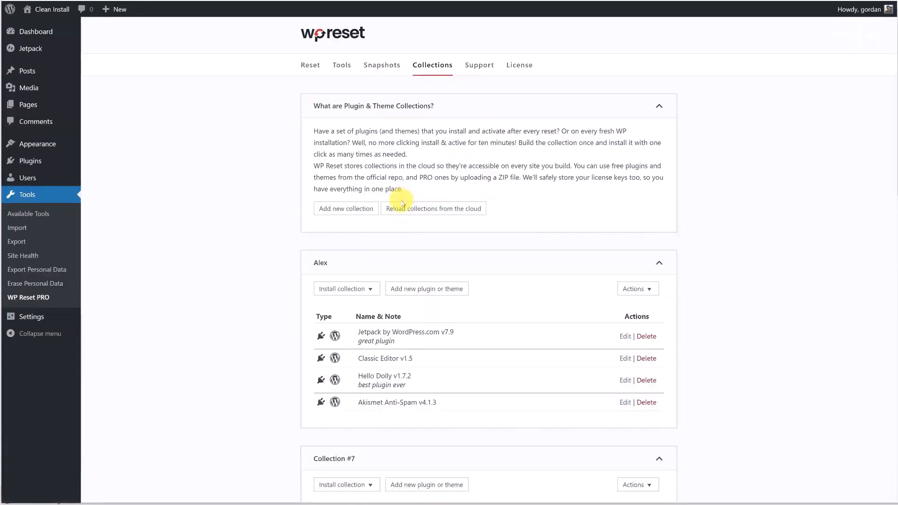
pyautogui.click(415, 289)
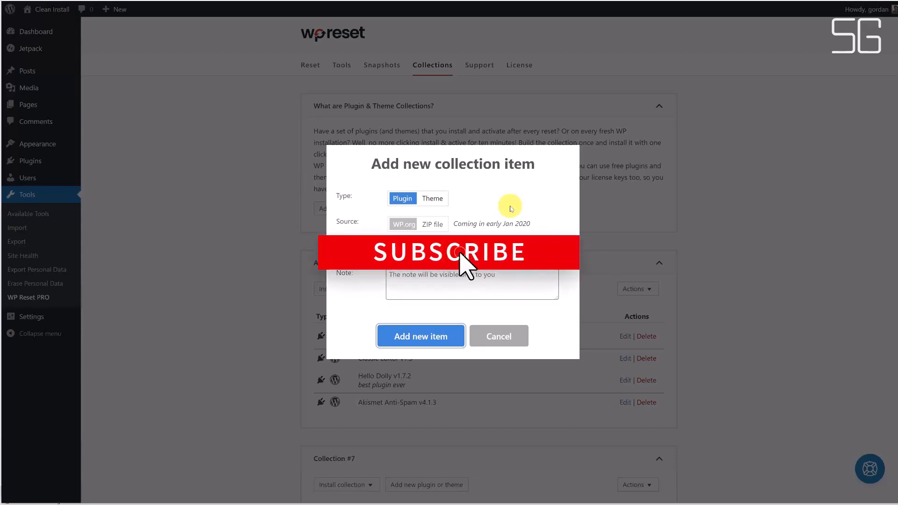
pyautogui.click(404, 279)
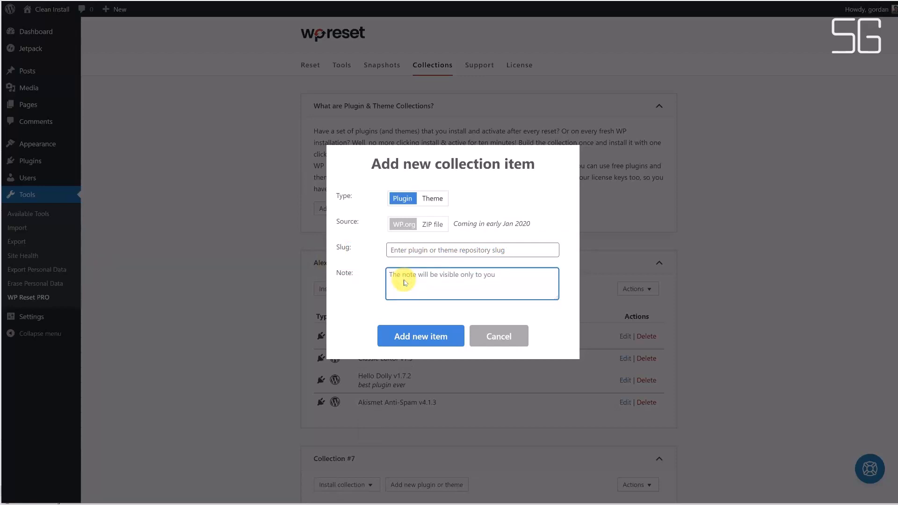
pyautogui.click(495, 335)
# - Browse the saved plugin and theme collections, and check the install options offered for the first collection
pyautogui.scroll(-3, 766, 280)
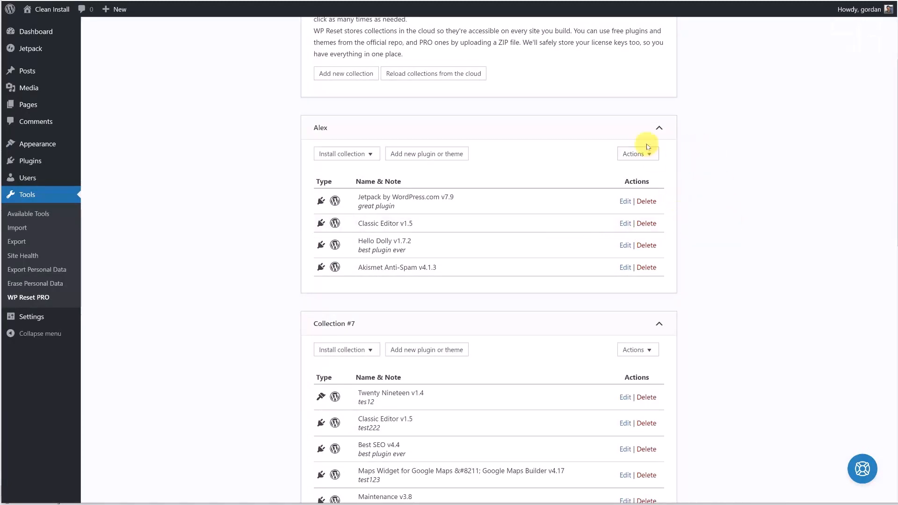
pyautogui.scroll(-7, 689, 187)
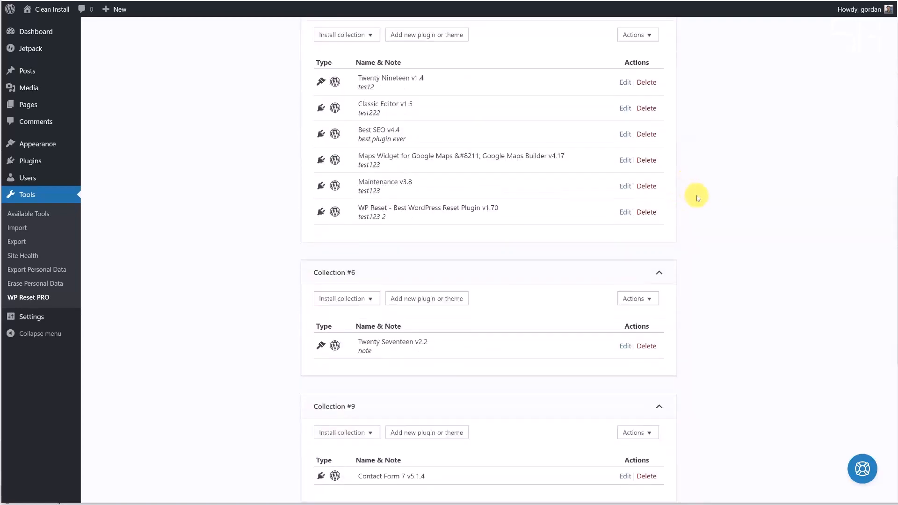
pyautogui.scroll(10, 728, 284)
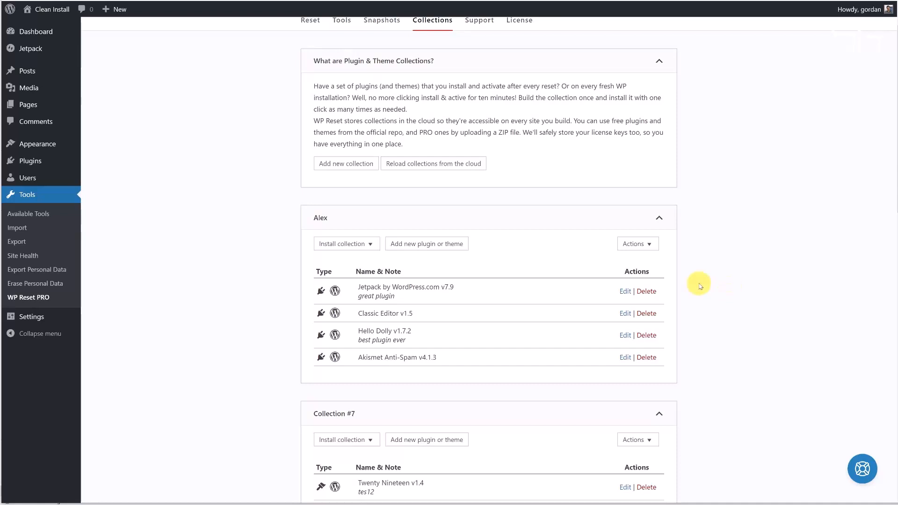
pyautogui.click(323, 242)
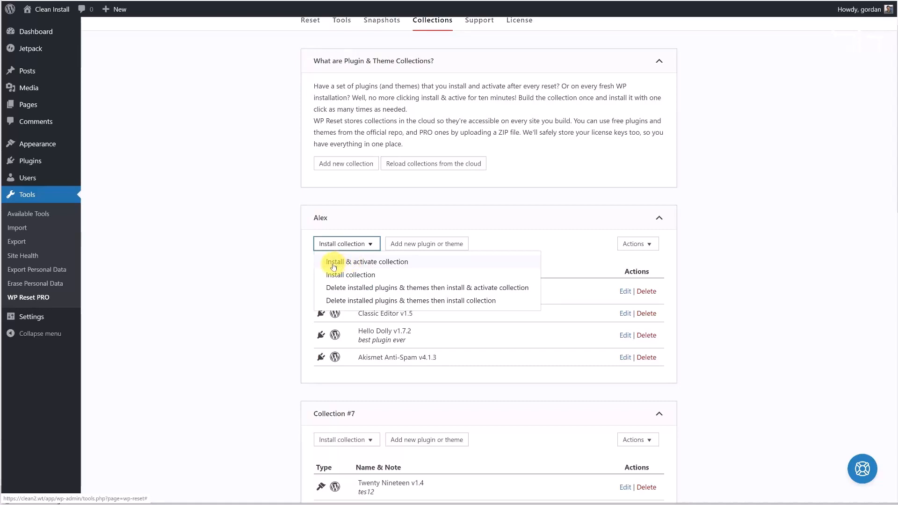
pyautogui.click(750, 243)
# - Examine the DEV Test Site recovery page, covering server information, core files, plugin and theme controls, and admin account creation
pyautogui.scroll(1, 752, 245)
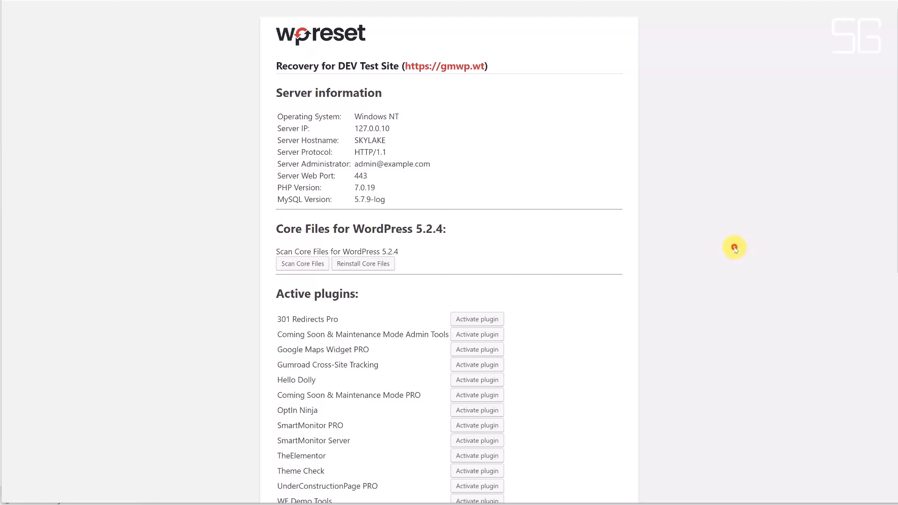
pyautogui.click(733, 247)
pyautogui.scroll(-2, 683, 241)
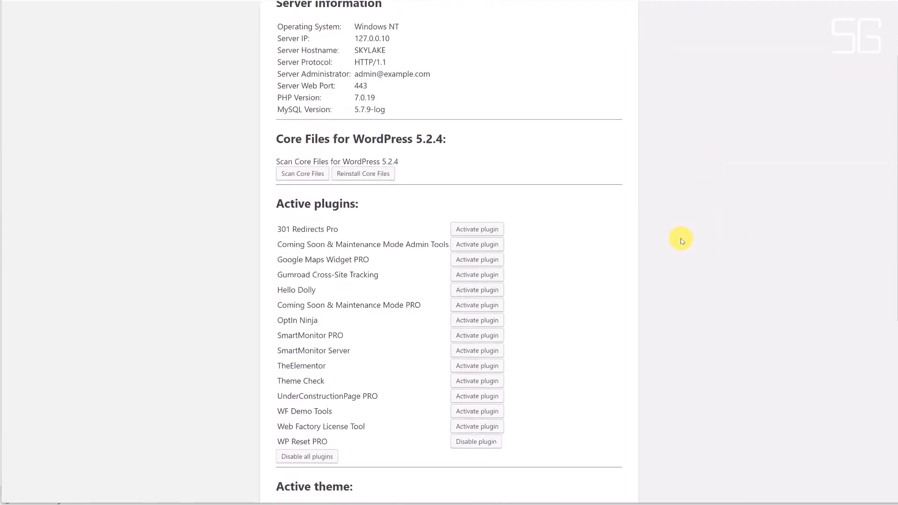
pyautogui.scroll(1, 682, 242)
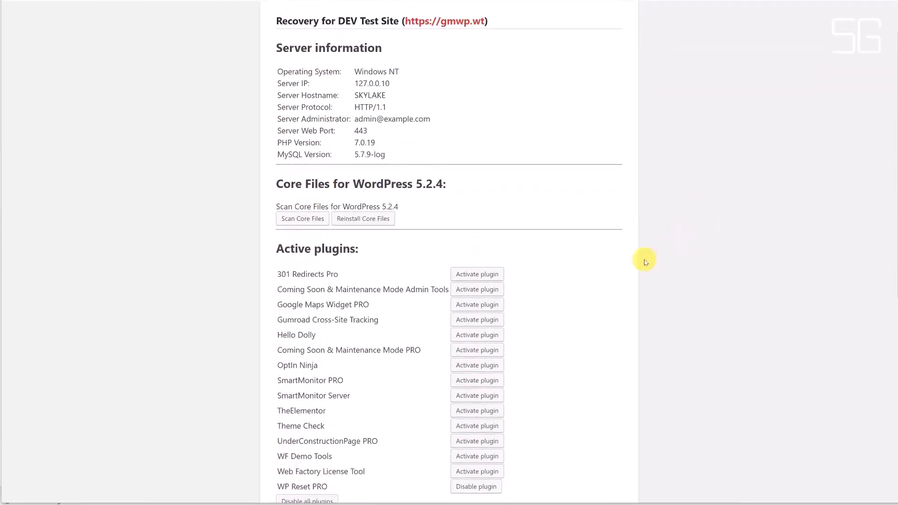
pyautogui.scroll(-1, 607, 251)
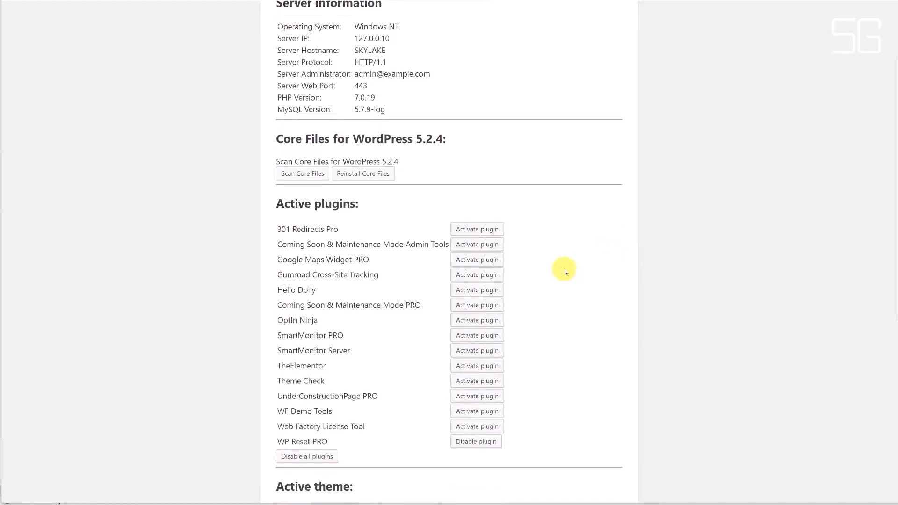
pyautogui.scroll(-6, 393, 302)
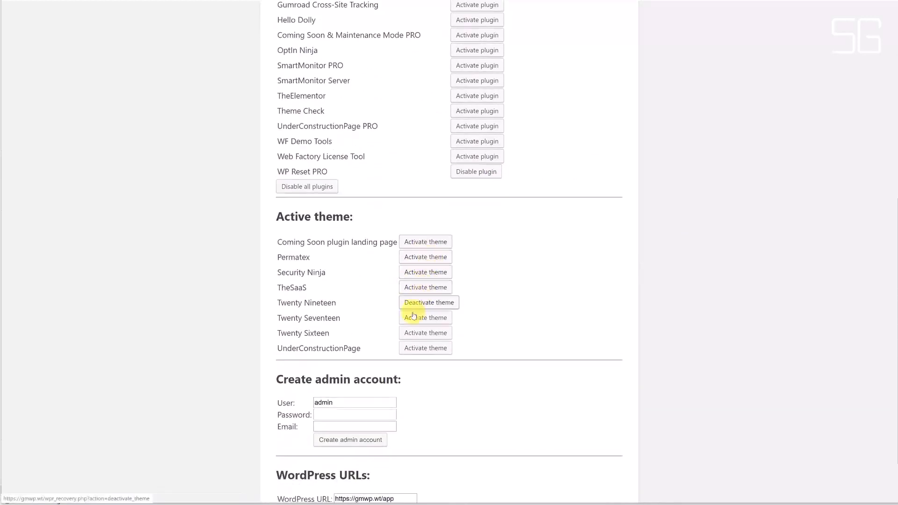
pyautogui.scroll(8, 411, 312)
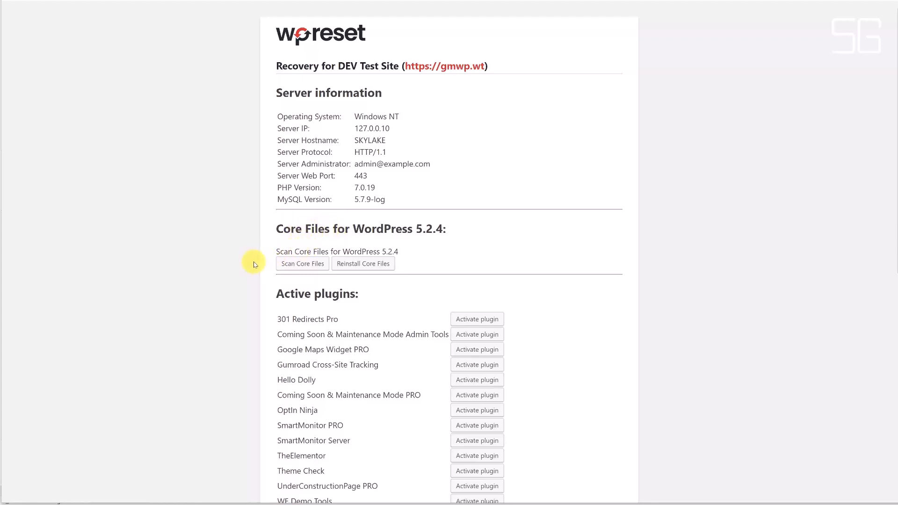
# - Scan the WordPress 5.2.4 core files, check the listed unknown files, and review the recovery page's remaining sections down to WordPress URLs
pyautogui.click(284, 270)
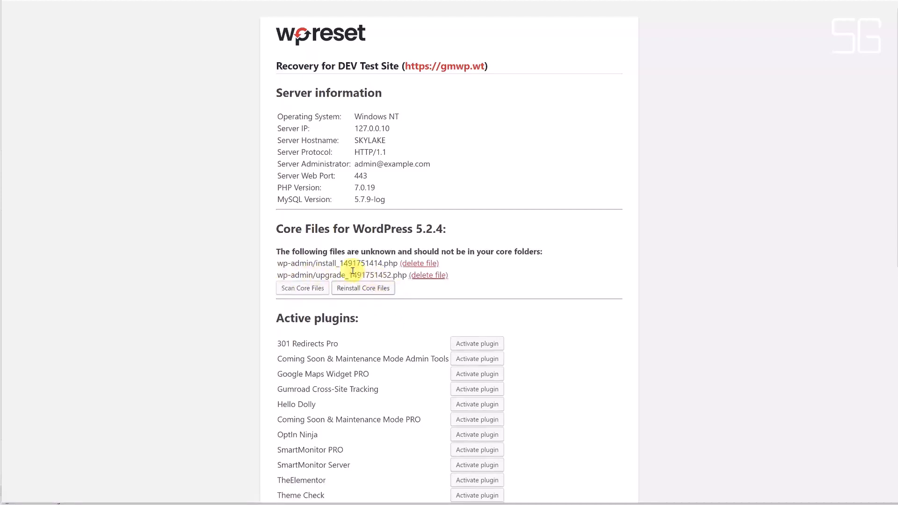
pyautogui.moveTo(284, 264); pyautogui.dragTo(377, 274)
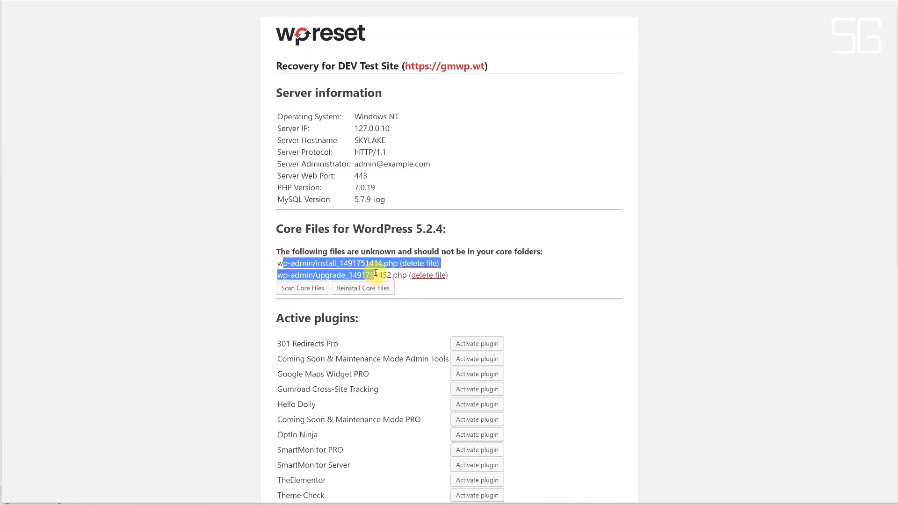
pyautogui.click(375, 274)
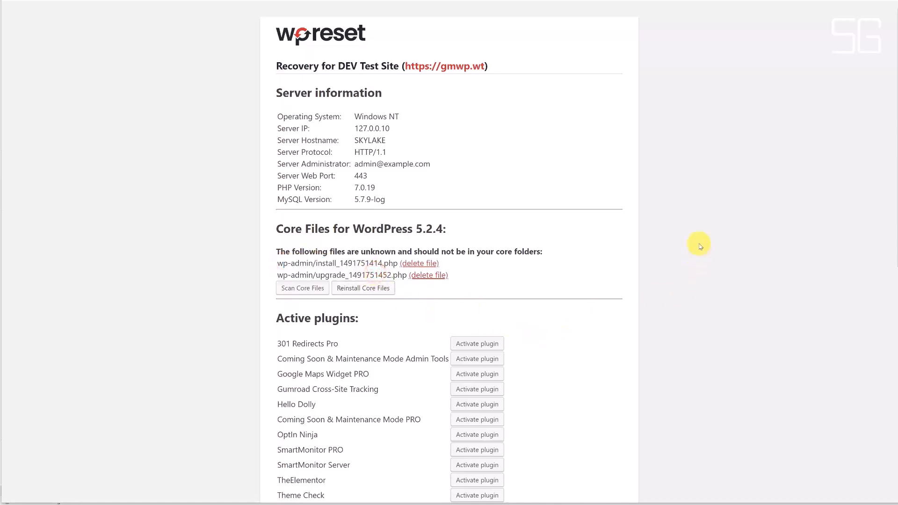
pyautogui.scroll(-1, 672, 280)
pyautogui.scroll(-9, 673, 281)
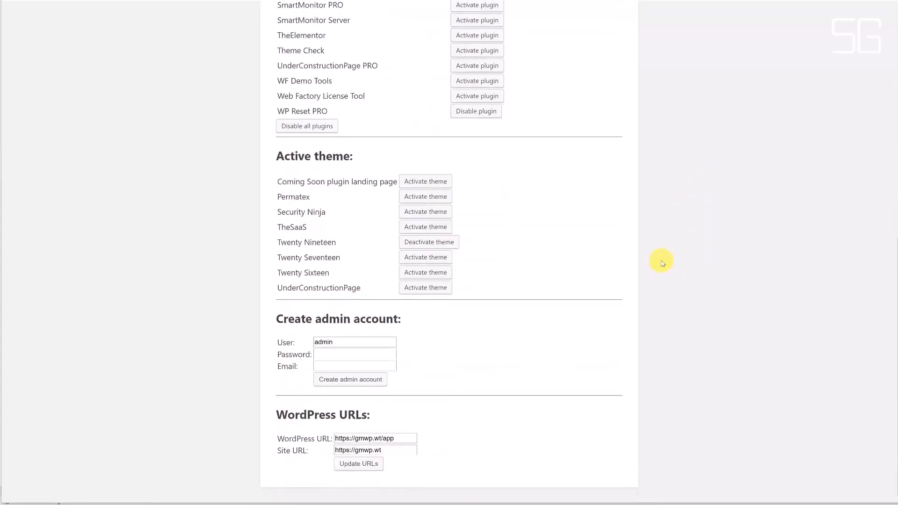